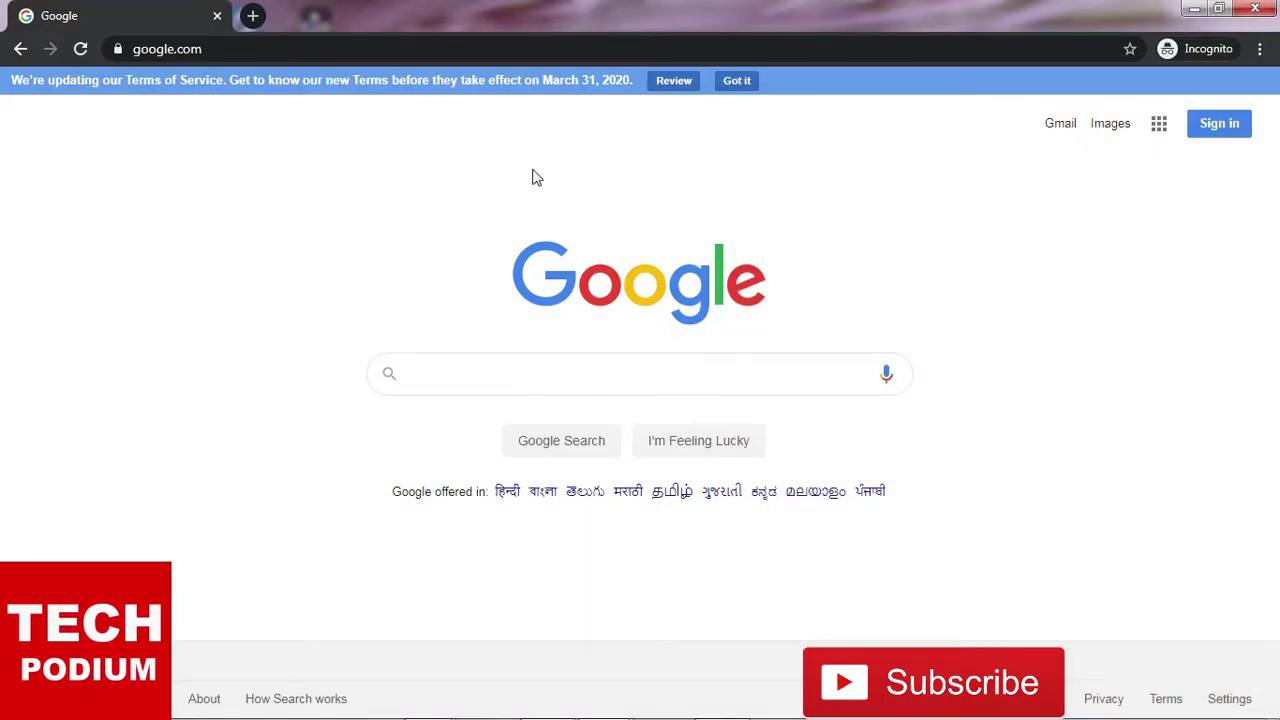
# Step: Clear a stray letter from the Google search box and close the suggestions
pyautogui.click(437, 366)
pyautogui.write('g')
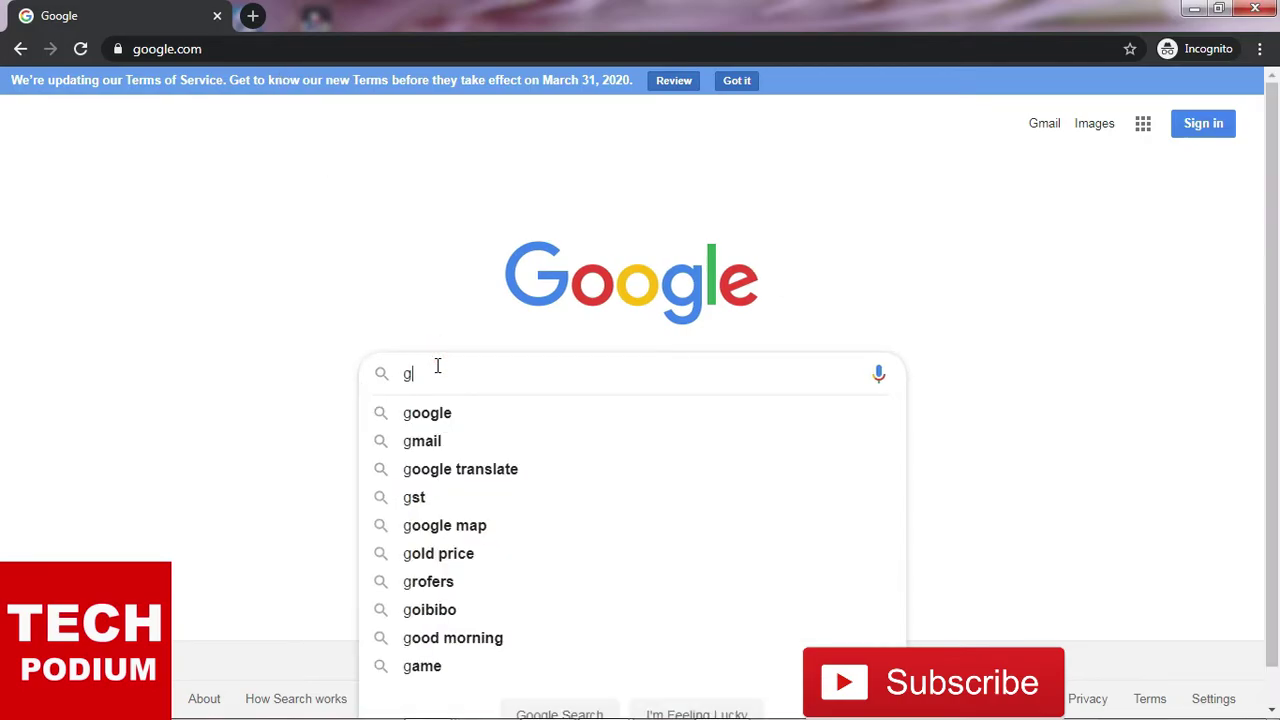
pyautogui.press('BackSpace')
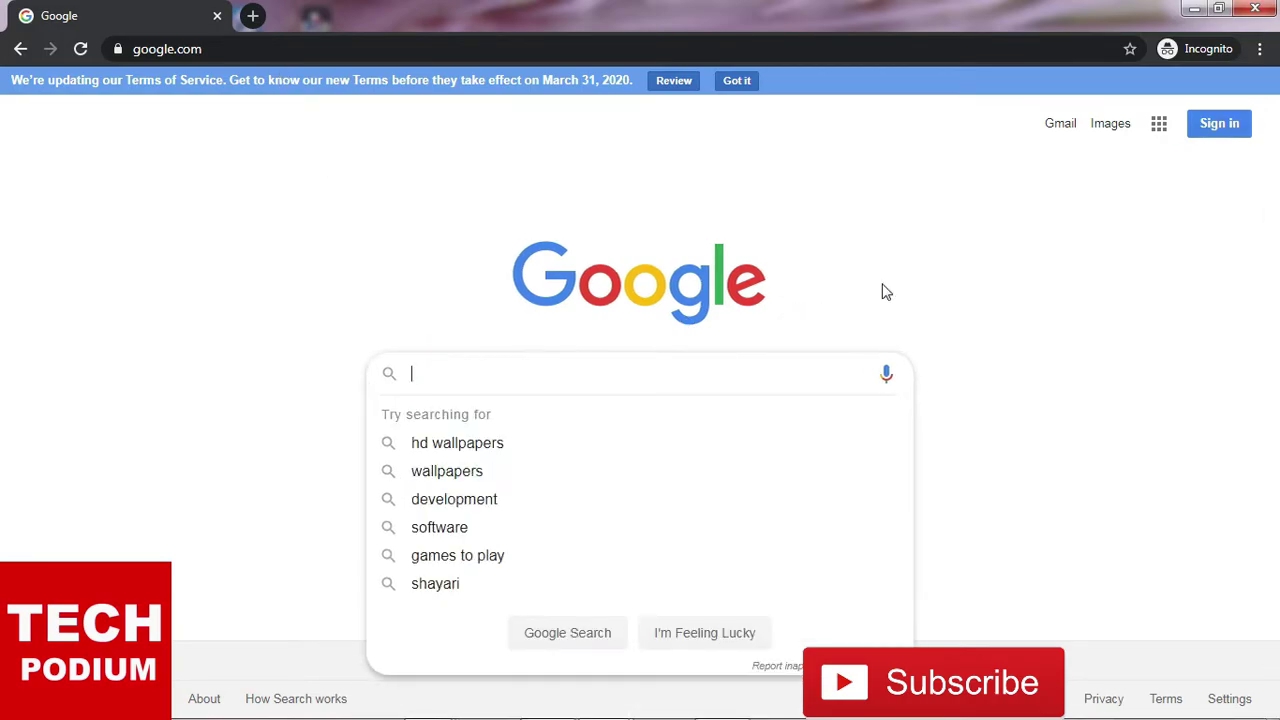
pyautogui.click(876, 292)
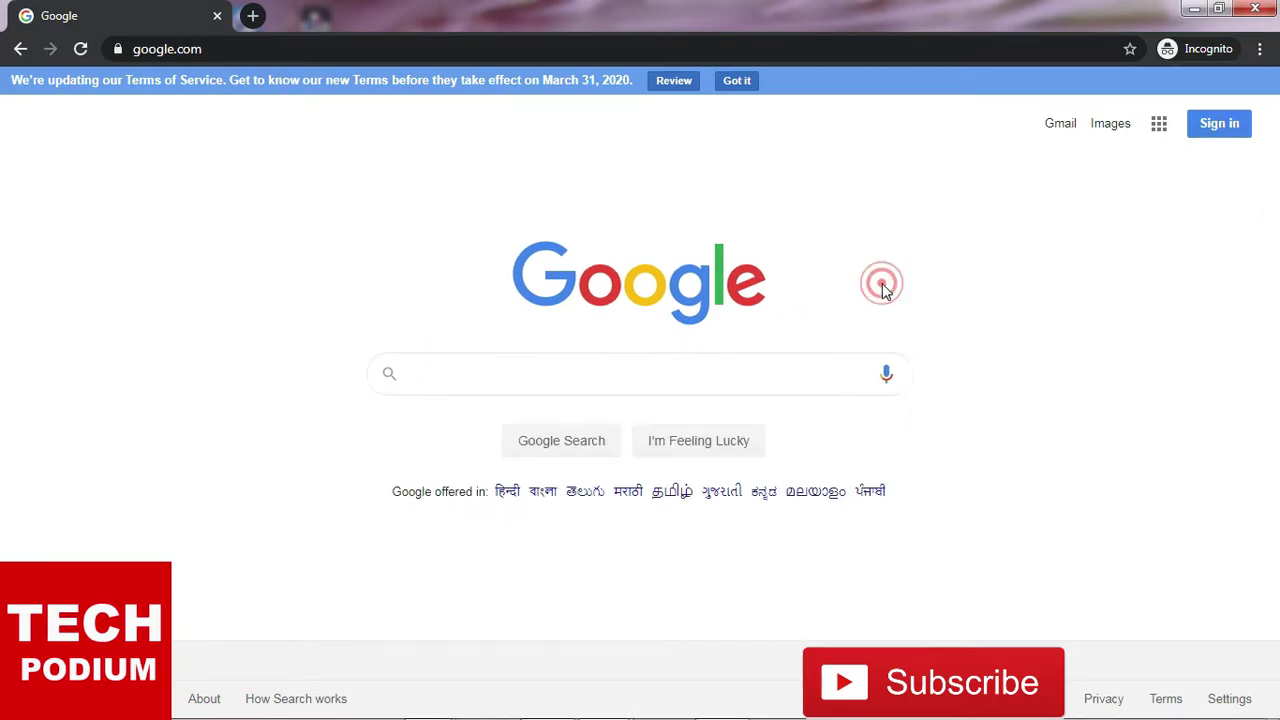
# Step: Open Google Drive in a new tab from the apps grid, then return to the homepage to sign in
pyautogui.click(1159, 126)
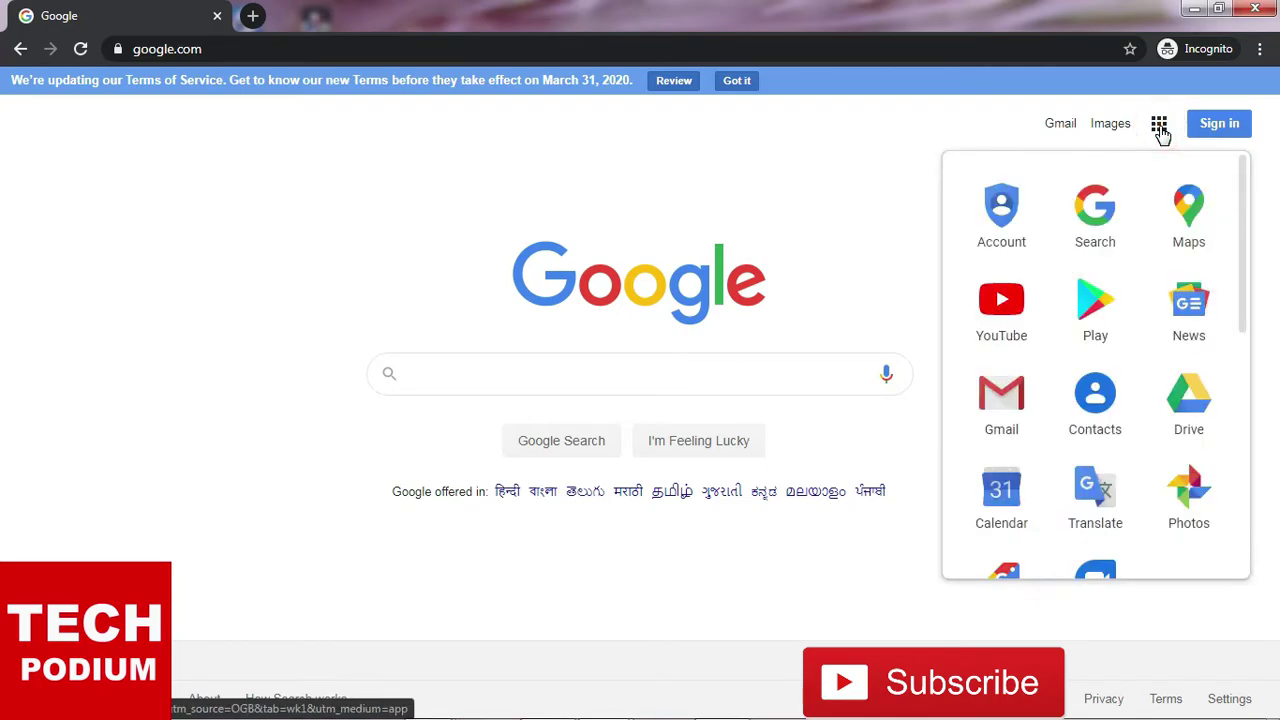
pyautogui.click(1197, 414)
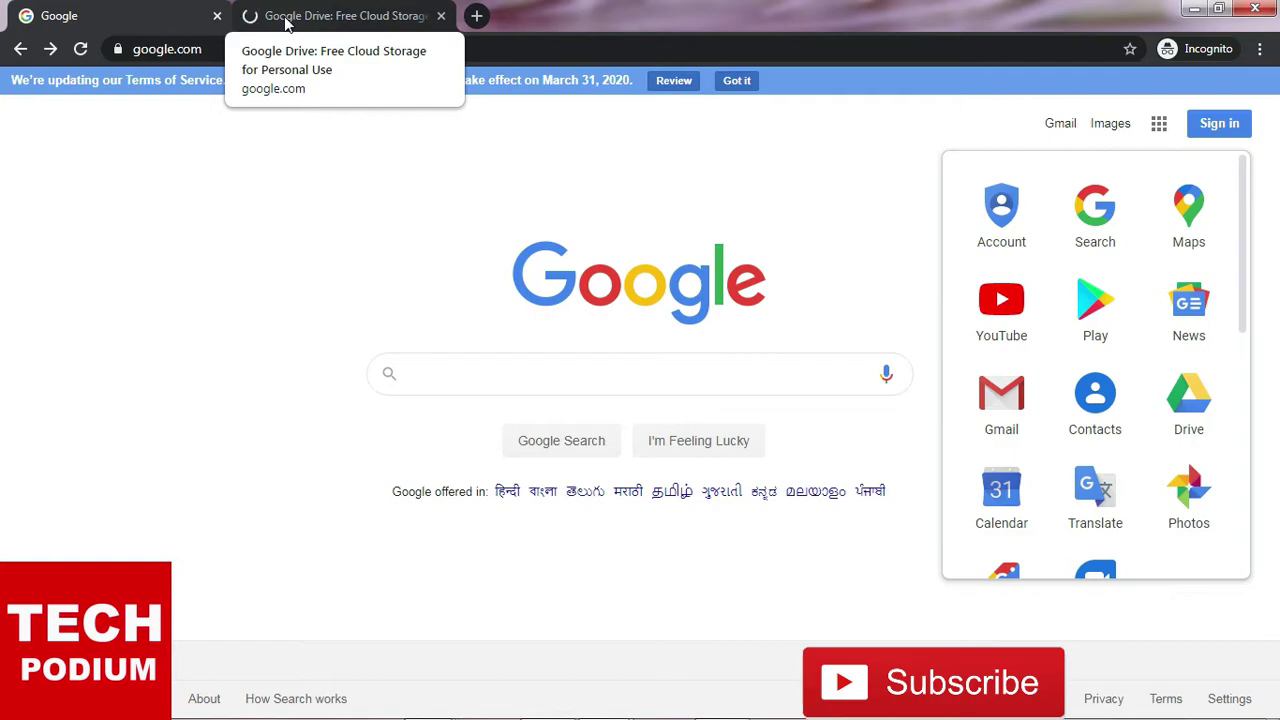
pyautogui.click(285, 23)
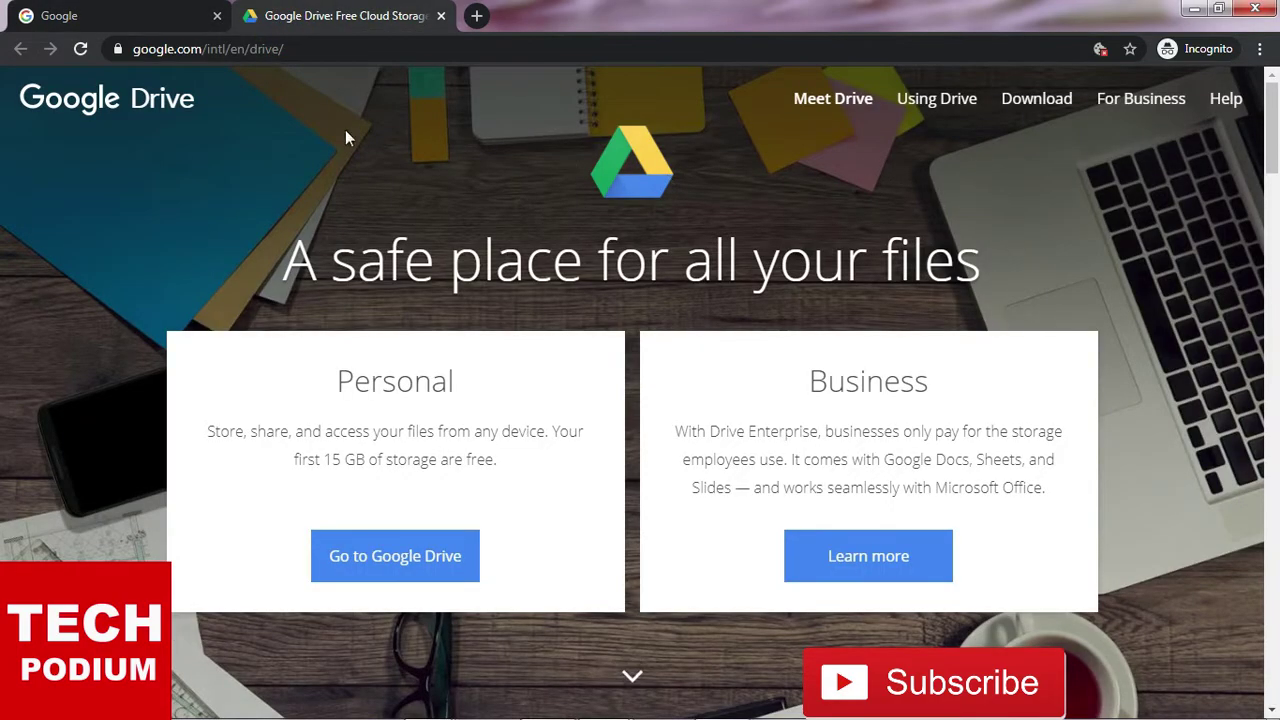
pyautogui.click(140, 10)
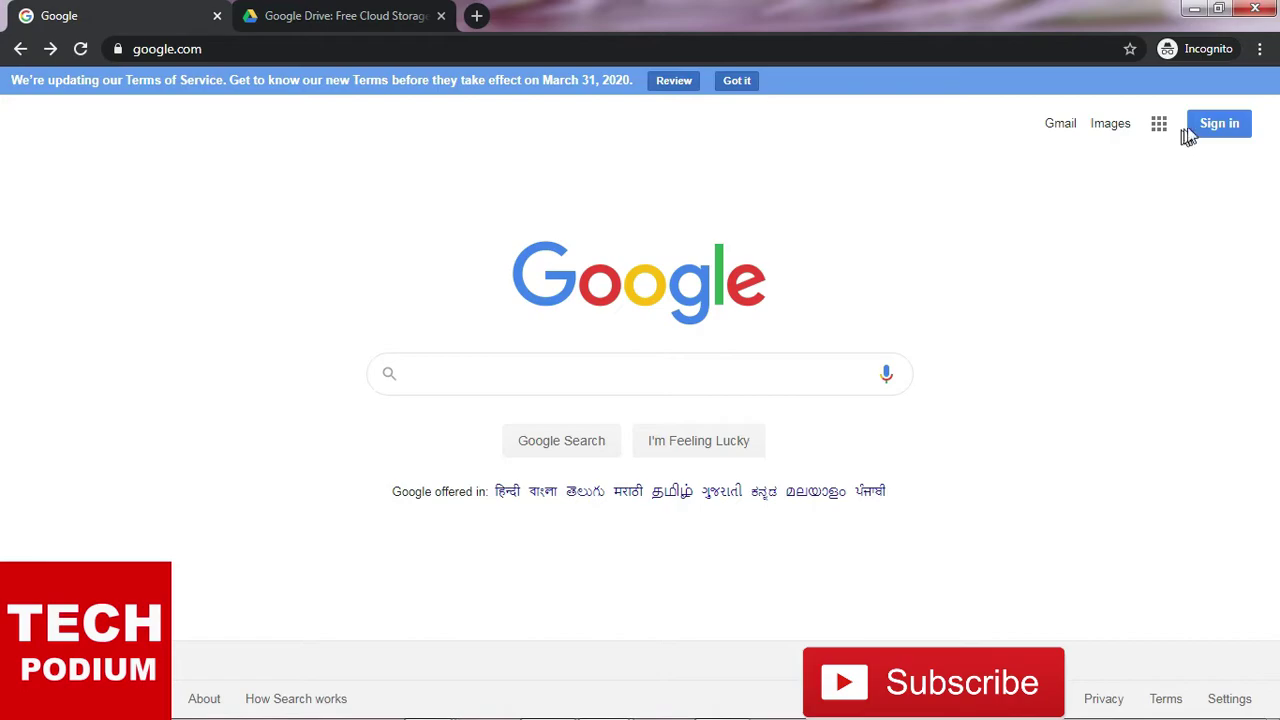
pyautogui.click(1213, 123)
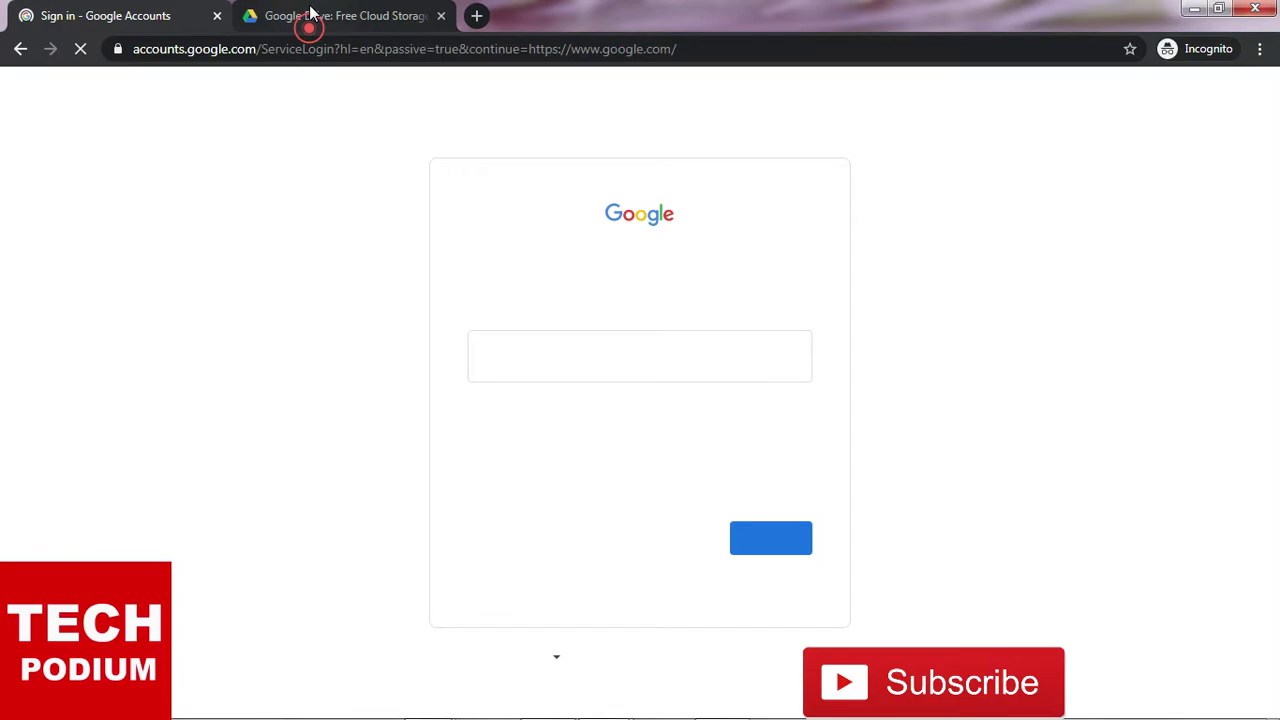
# Step: Sign in to a Google account and go from the Drive landing page into My Drive
pyautogui.click(310, 15)
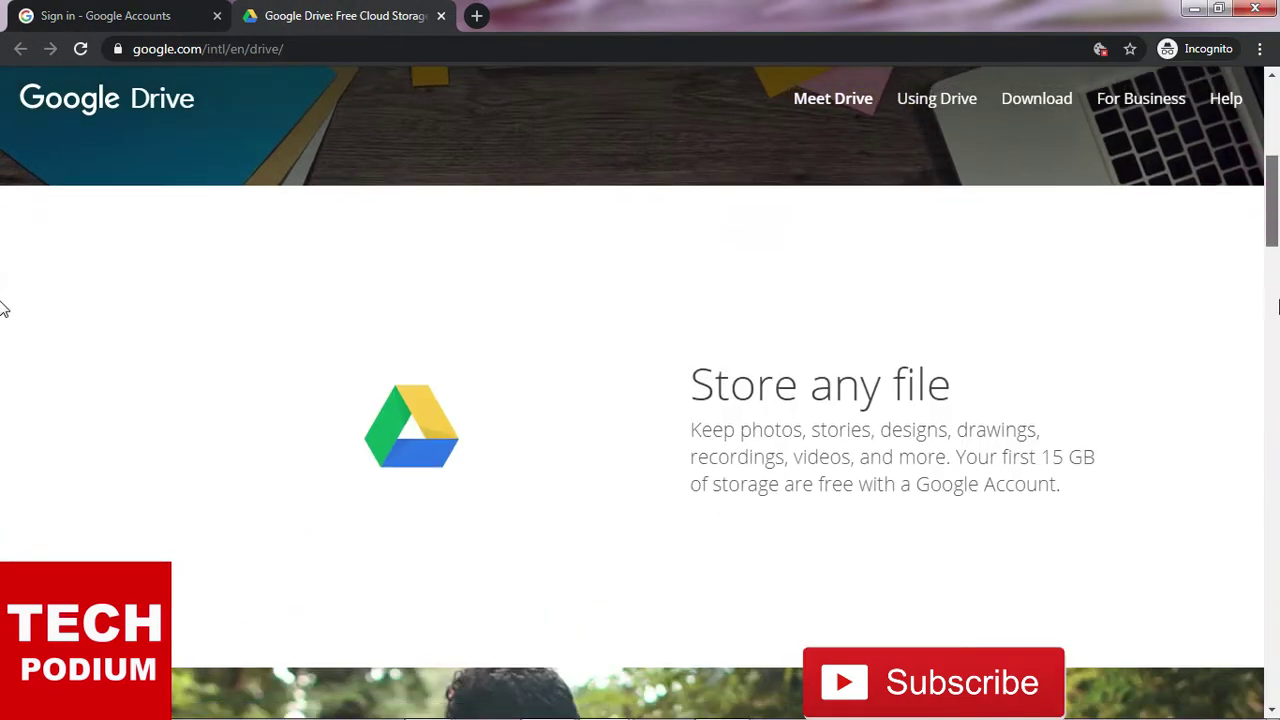
pyautogui.scroll(-10, 1278, 216)
pyautogui.moveTo(1278, 216); pyautogui.dragTo(1278, 80)
pyautogui.click(1143, 108)
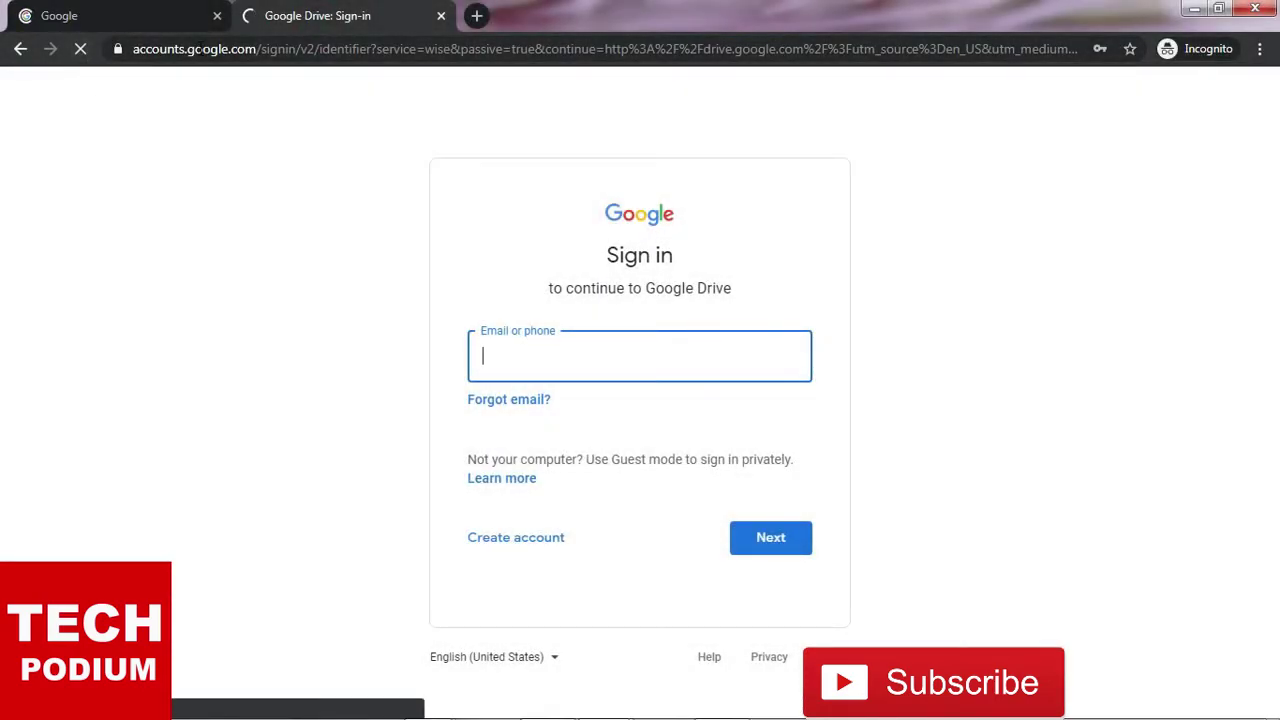
pyautogui.click(160, 18)
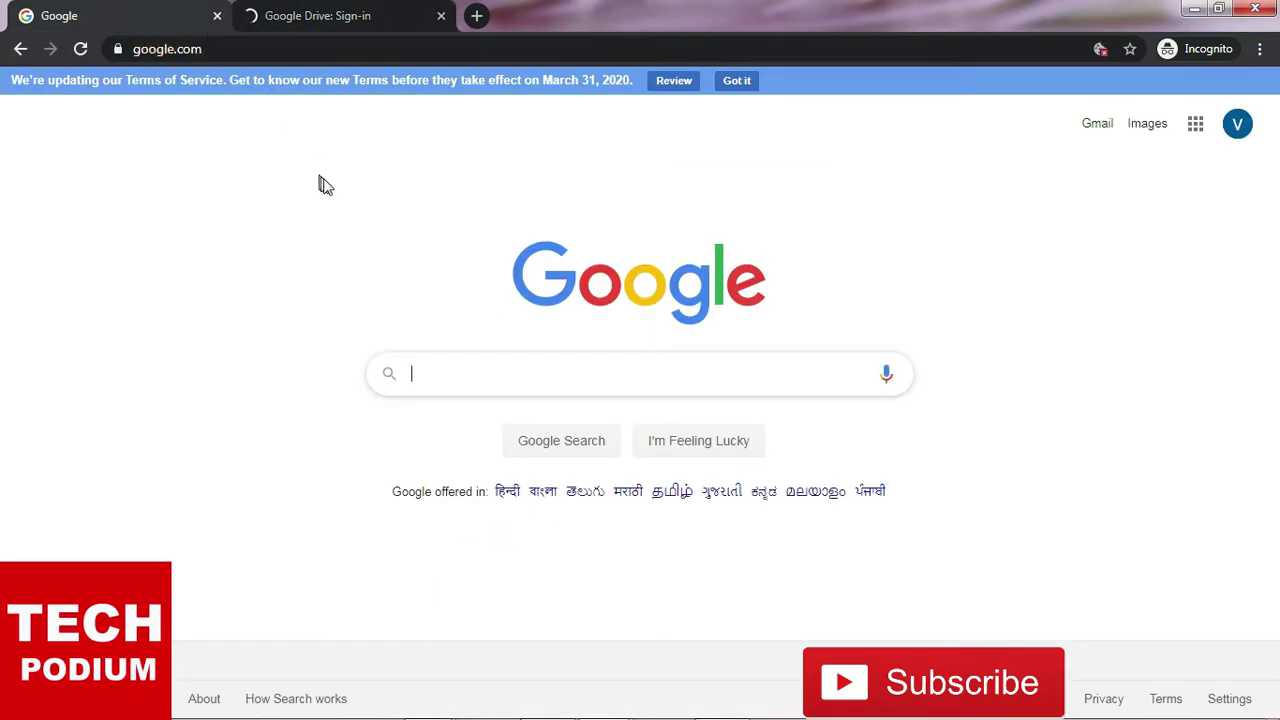
pyautogui.click(313, 14)
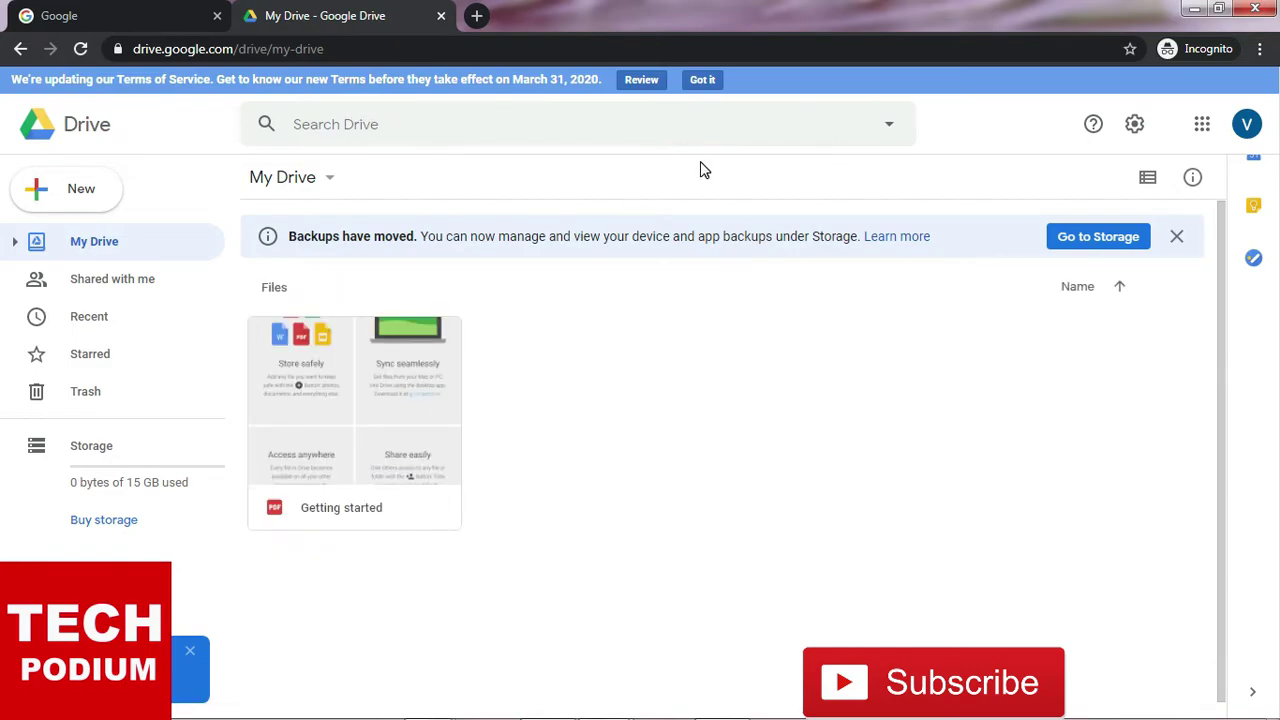
# Step: Dismiss the terms notice and create a blank Google Docs document from Drive's New menu
pyautogui.click(705, 82)
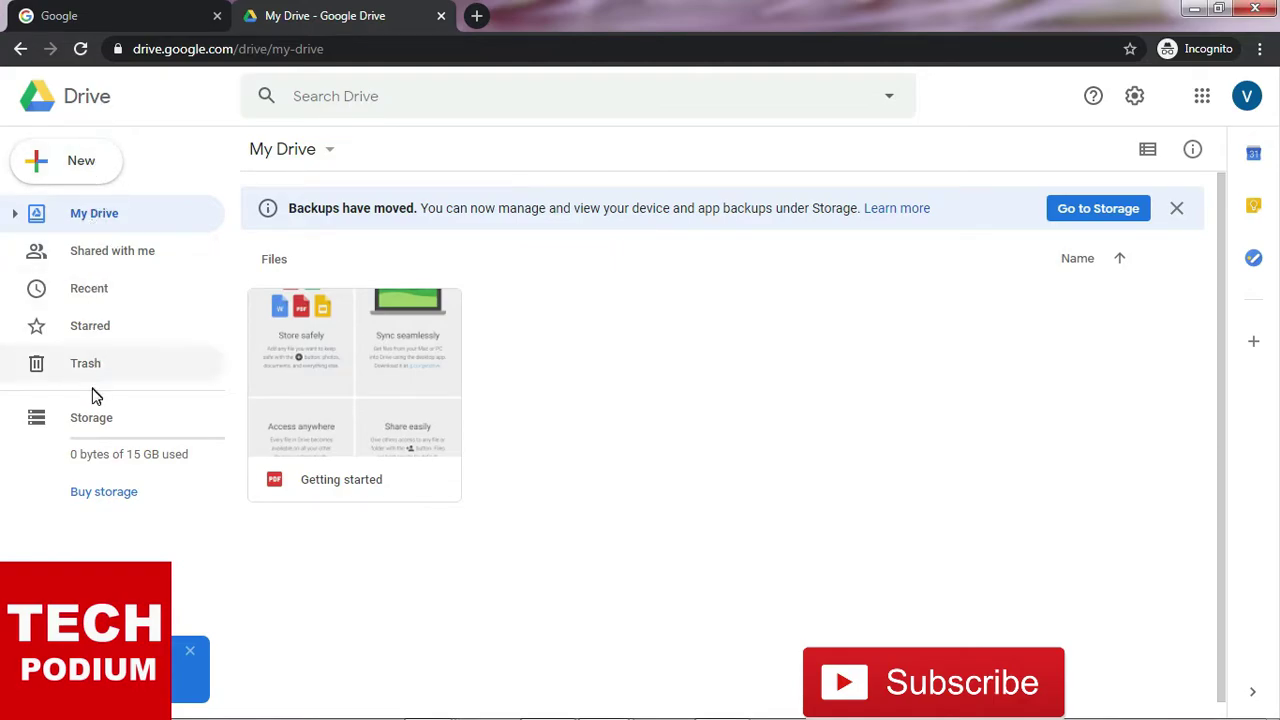
pyautogui.click(86, 172)
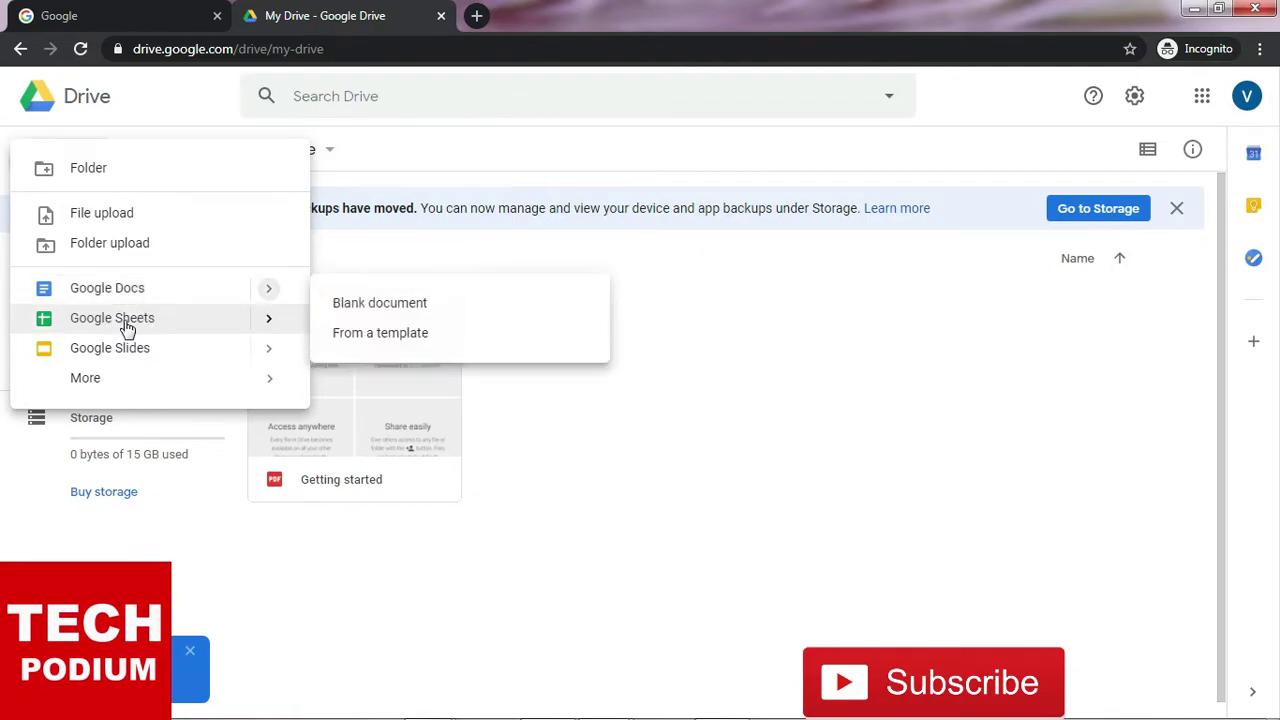
pyautogui.moveTo(266, 383)
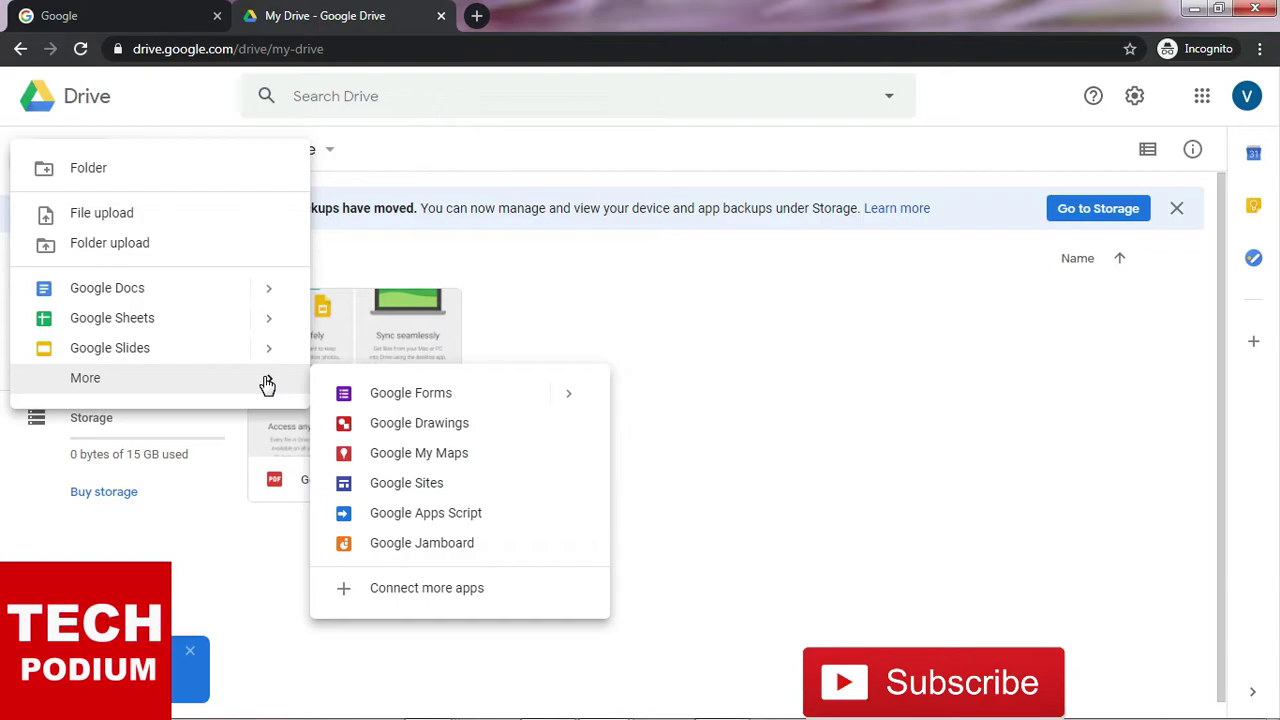
pyautogui.moveTo(261, 291)
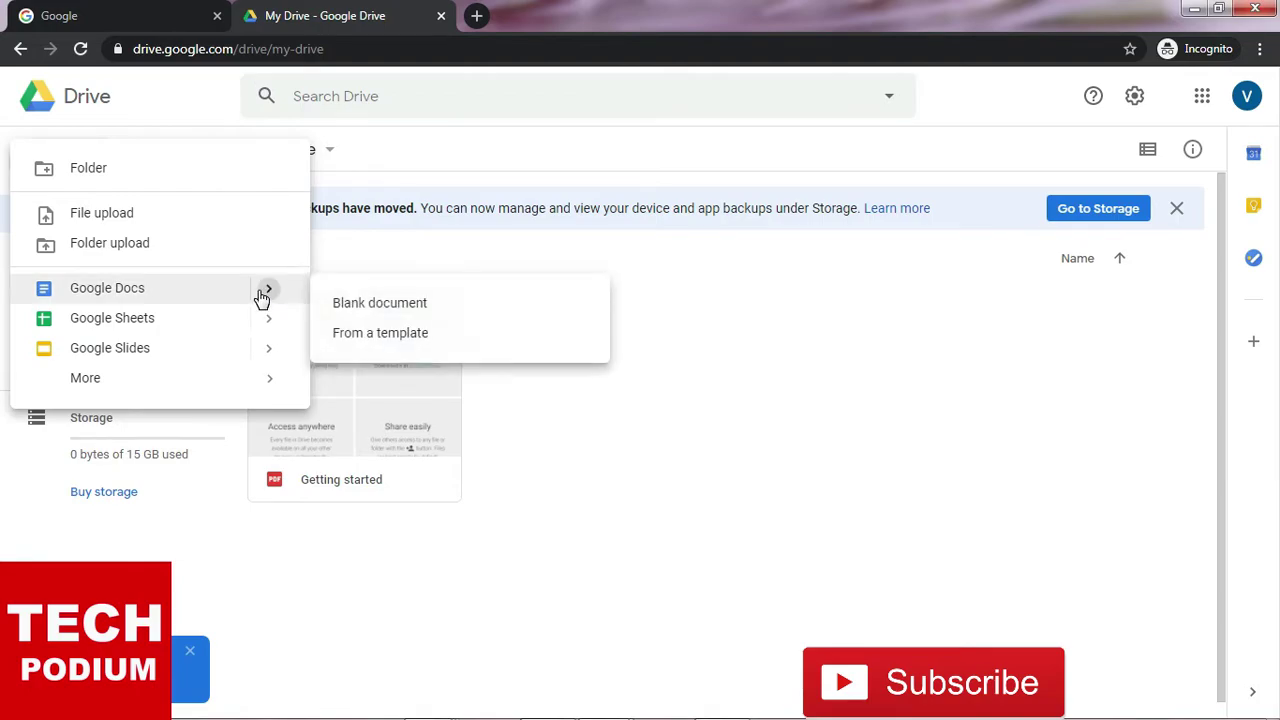
pyautogui.click(397, 313)
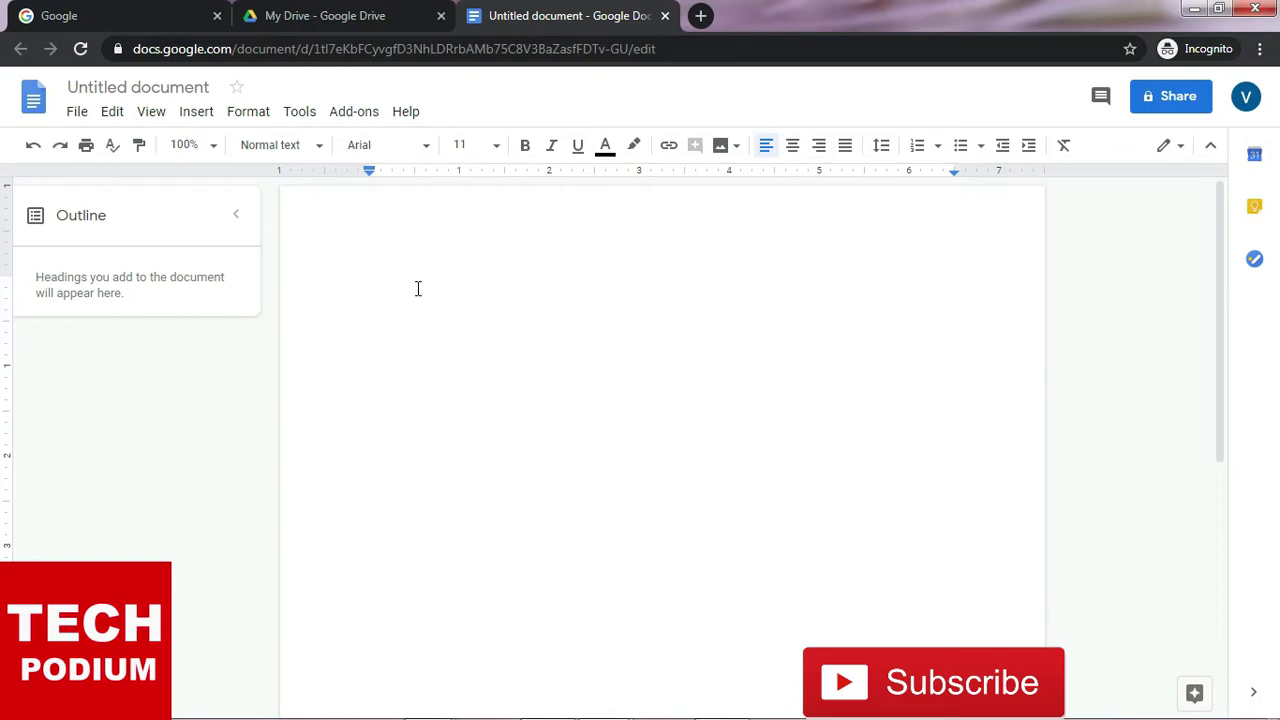
# Step: Type the title line 'What is Blog ?', select it, and dismiss the grammar suggestions tip
pyautogui.write('What ')
pyautogui.write('is ')
pyautogui.write('Blog?')
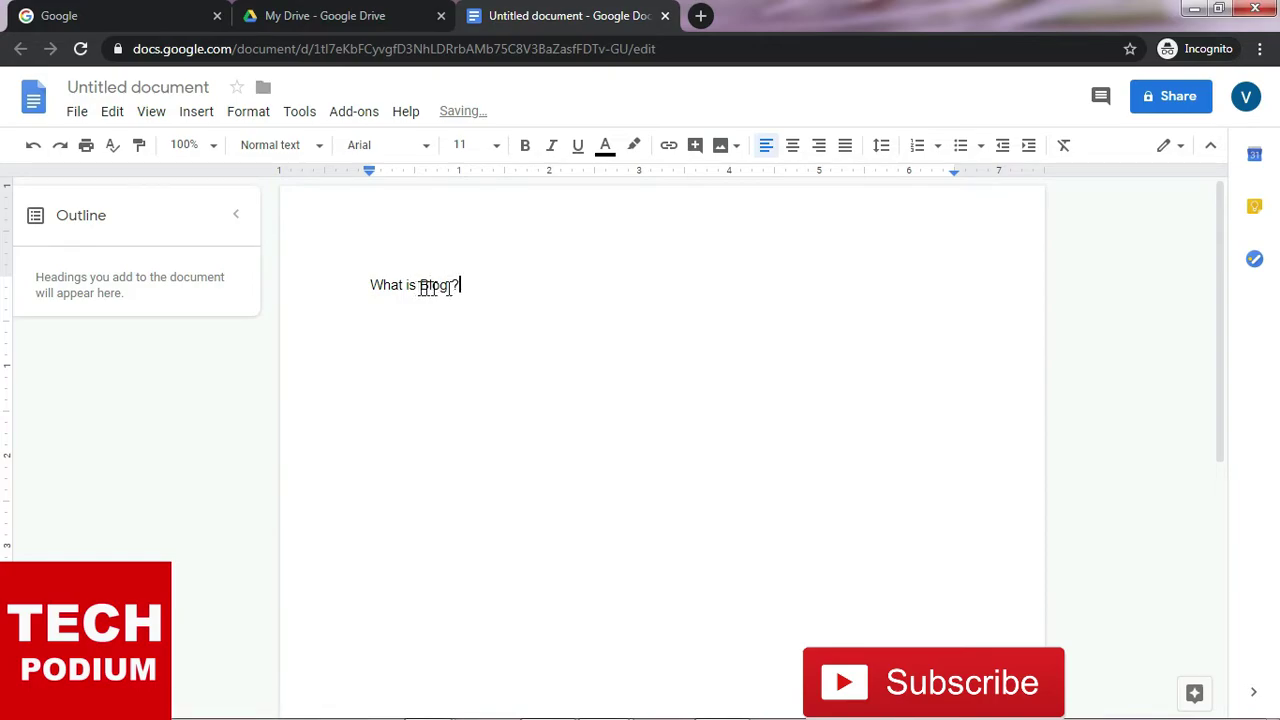
pyautogui.click(468, 276)
pyautogui.moveTo(360, 296); pyautogui.dragTo(355, 286)
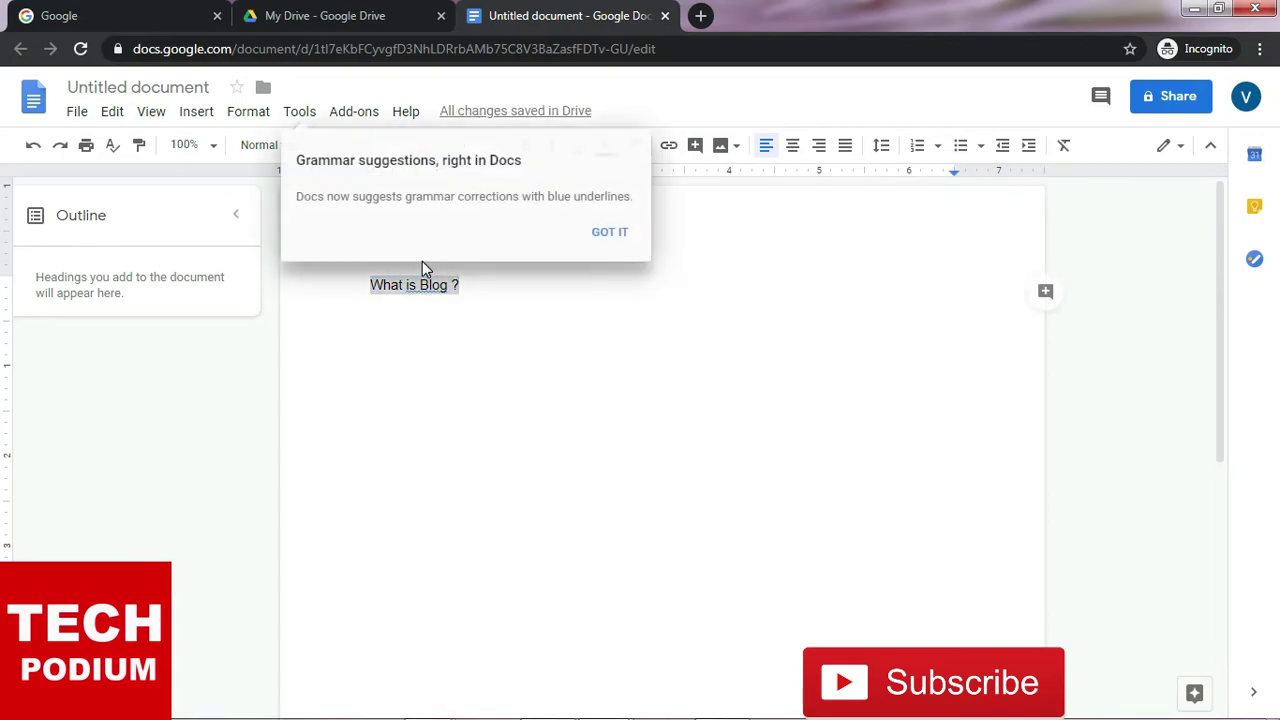
pyautogui.click(617, 231)
pyautogui.click(612, 232)
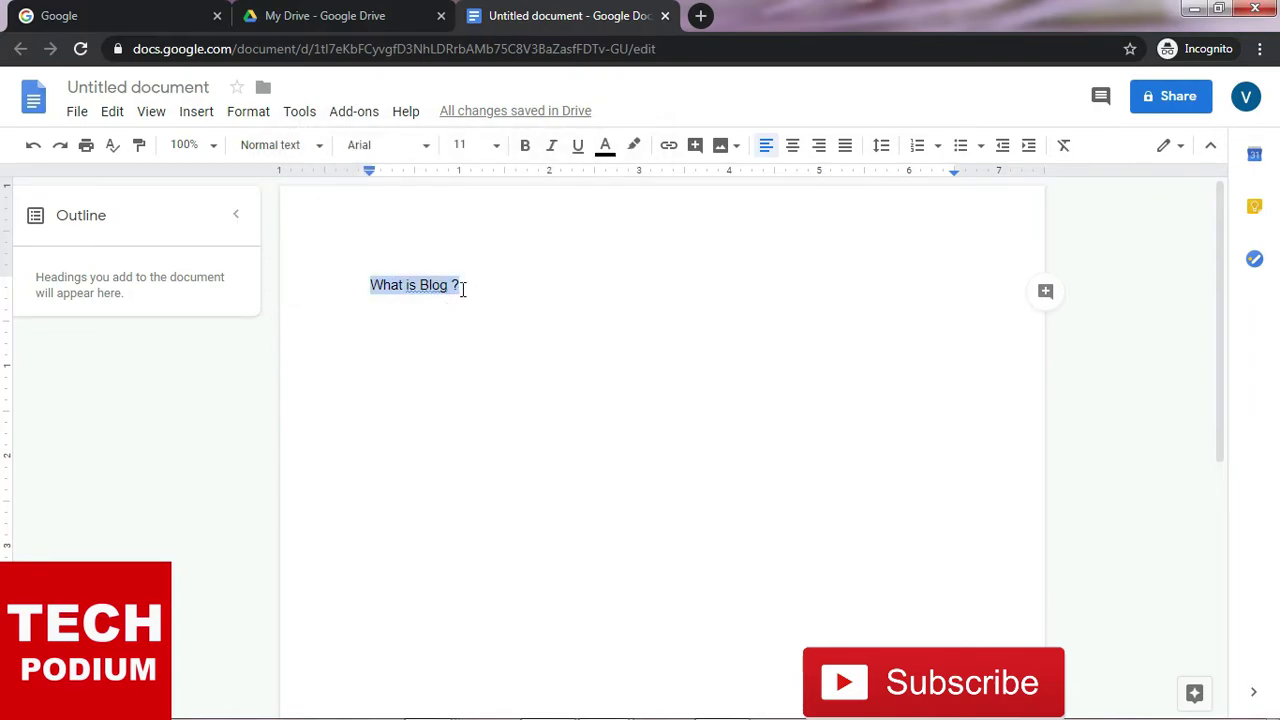
# Step: Make 'What is Blog ?' bold, 24 pt and centred
pyautogui.click(524, 145)
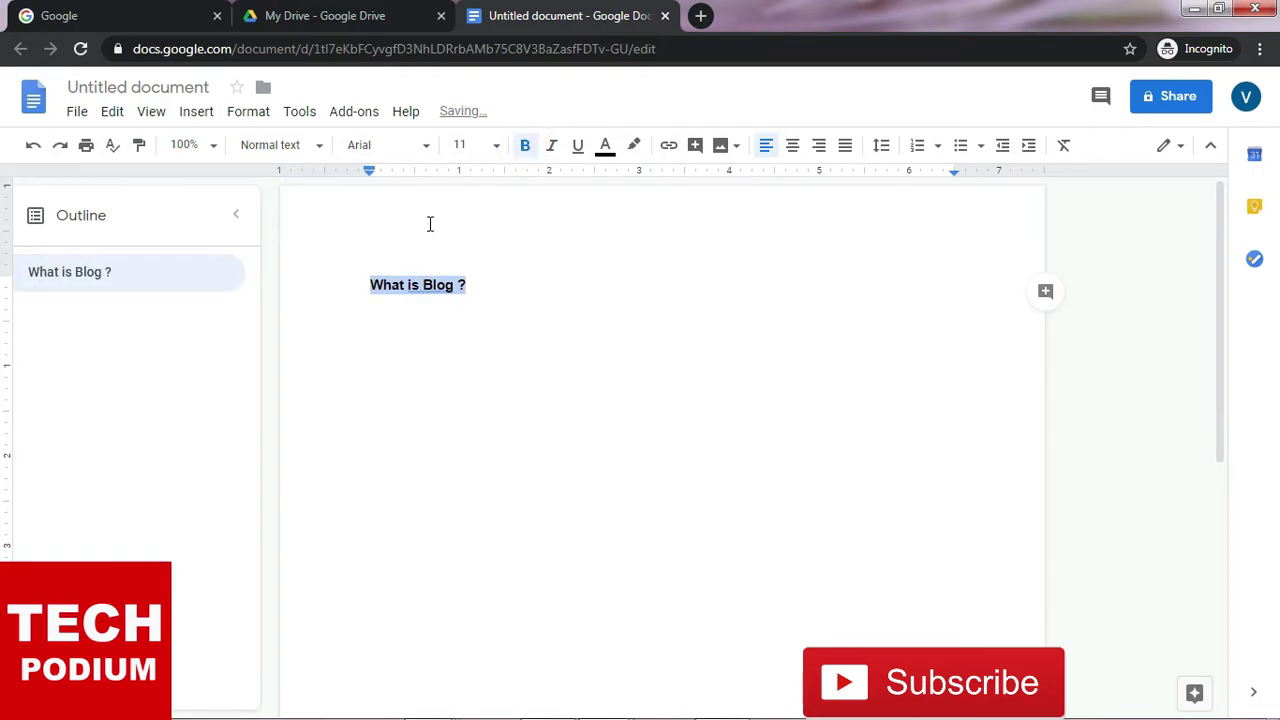
pyautogui.click(497, 148)
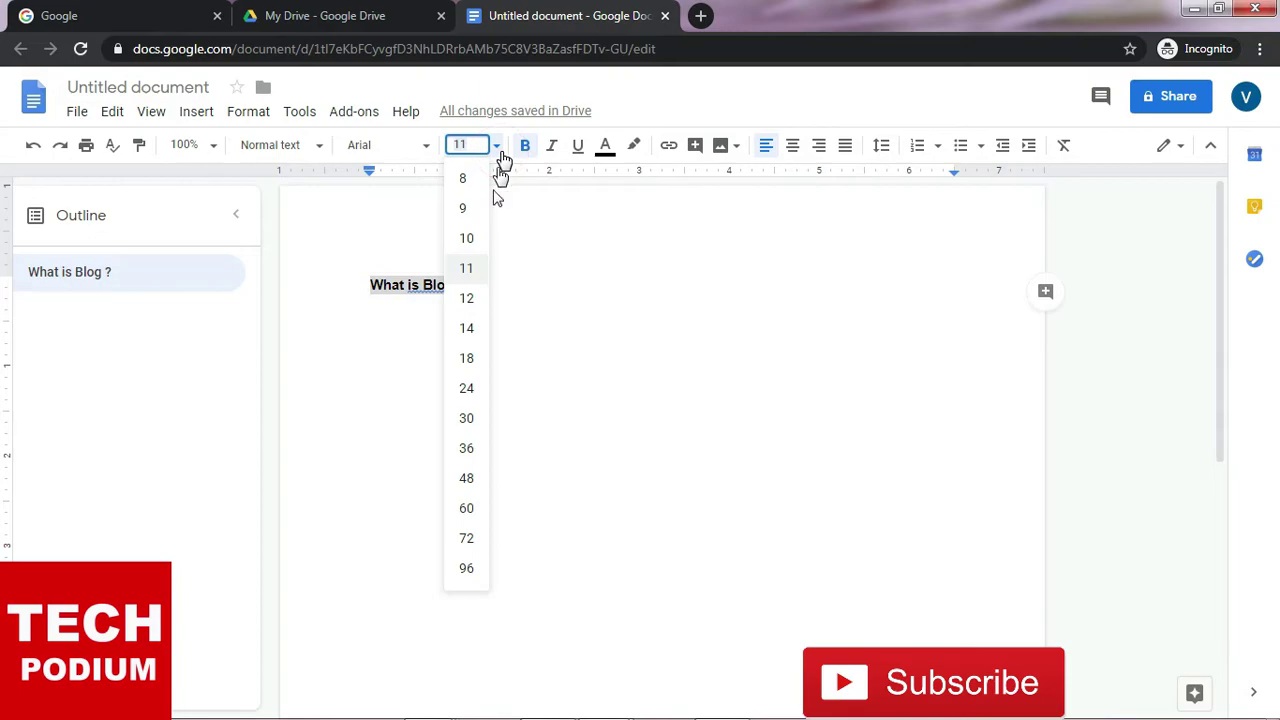
pyautogui.click(466, 386)
pyautogui.click(792, 147)
# Step: Add a new line below the title formatted as plain, left-aligned, 11 pt text
pyautogui.click(779, 298)
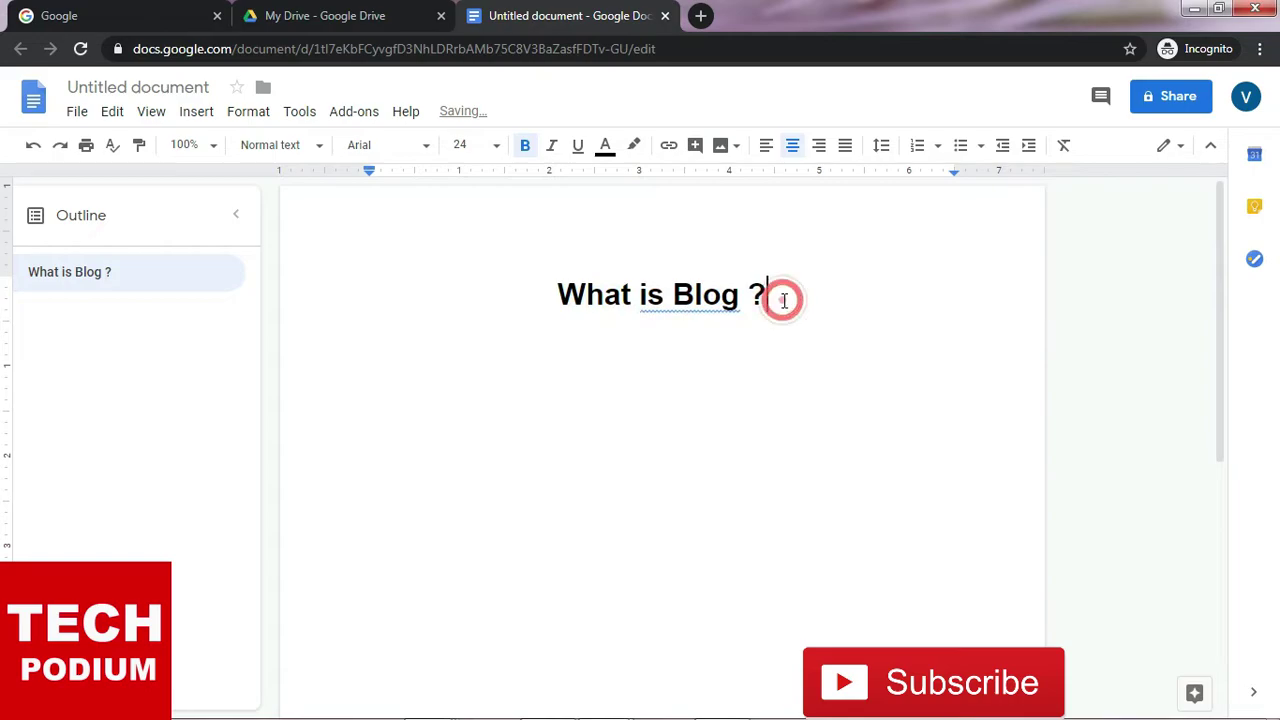
pyautogui.press('Return')
pyautogui.click(768, 150)
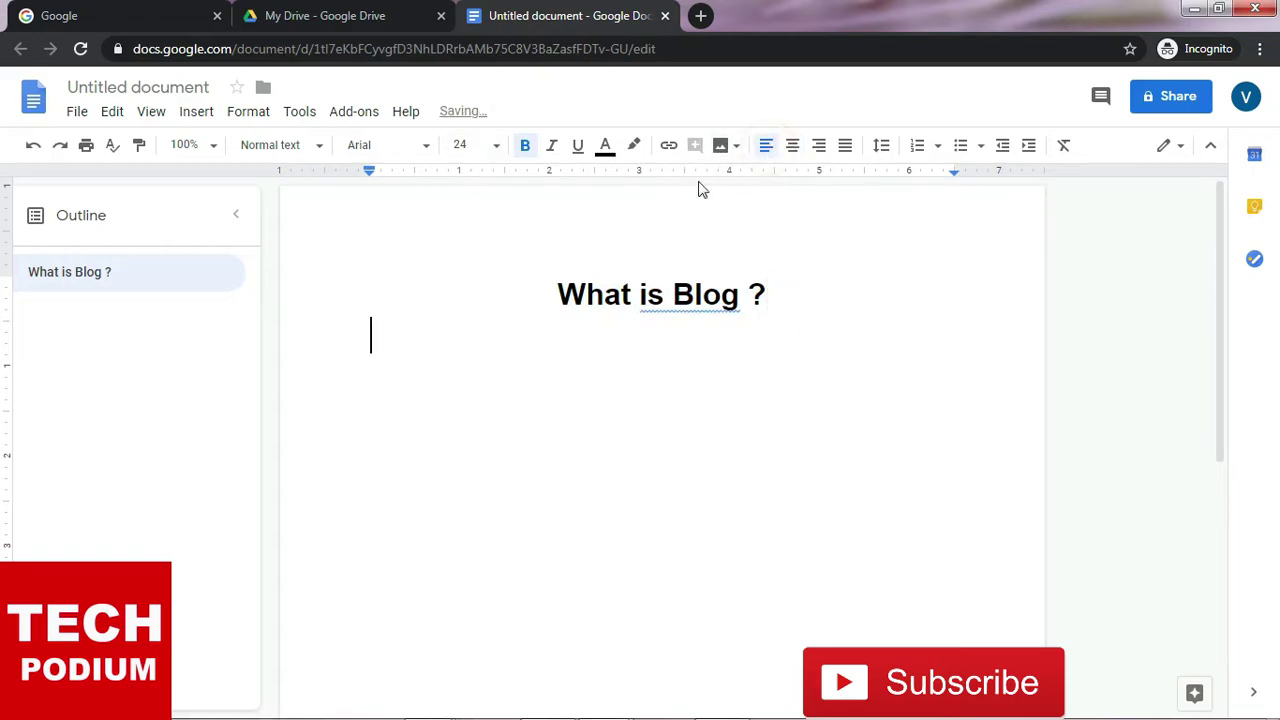
pyautogui.click(525, 150)
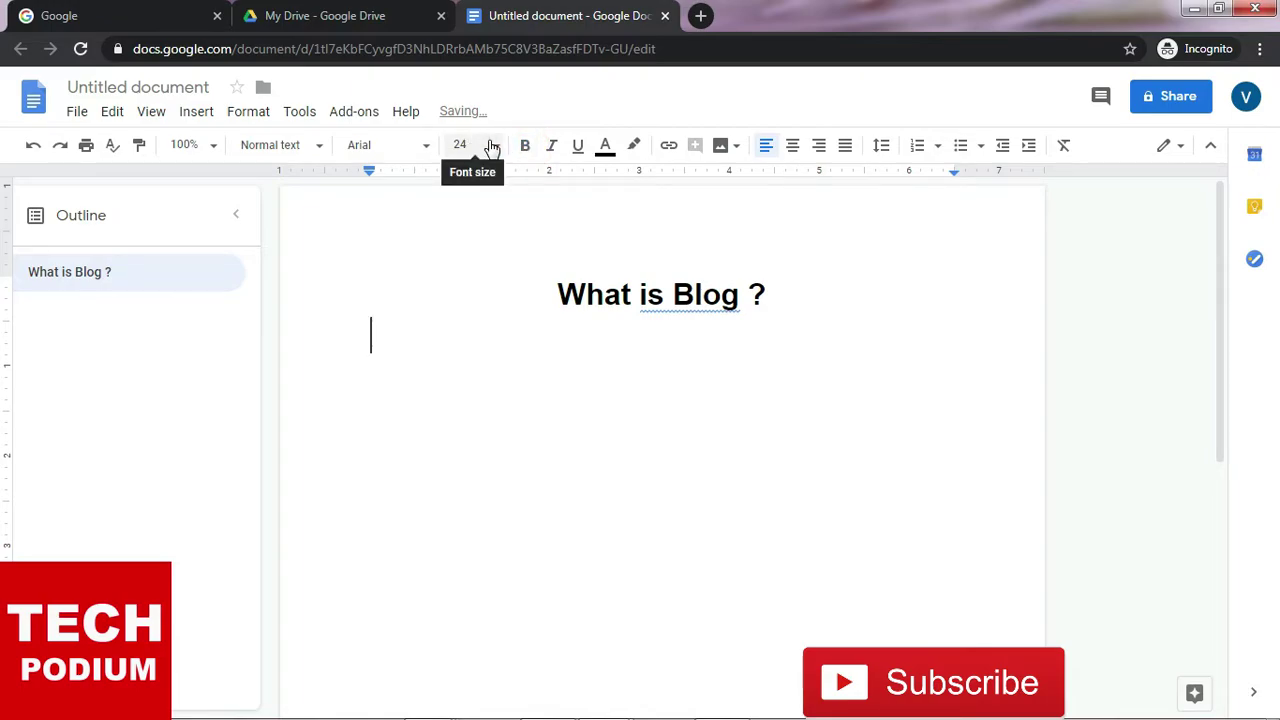
pyautogui.click(495, 146)
pyautogui.click(470, 270)
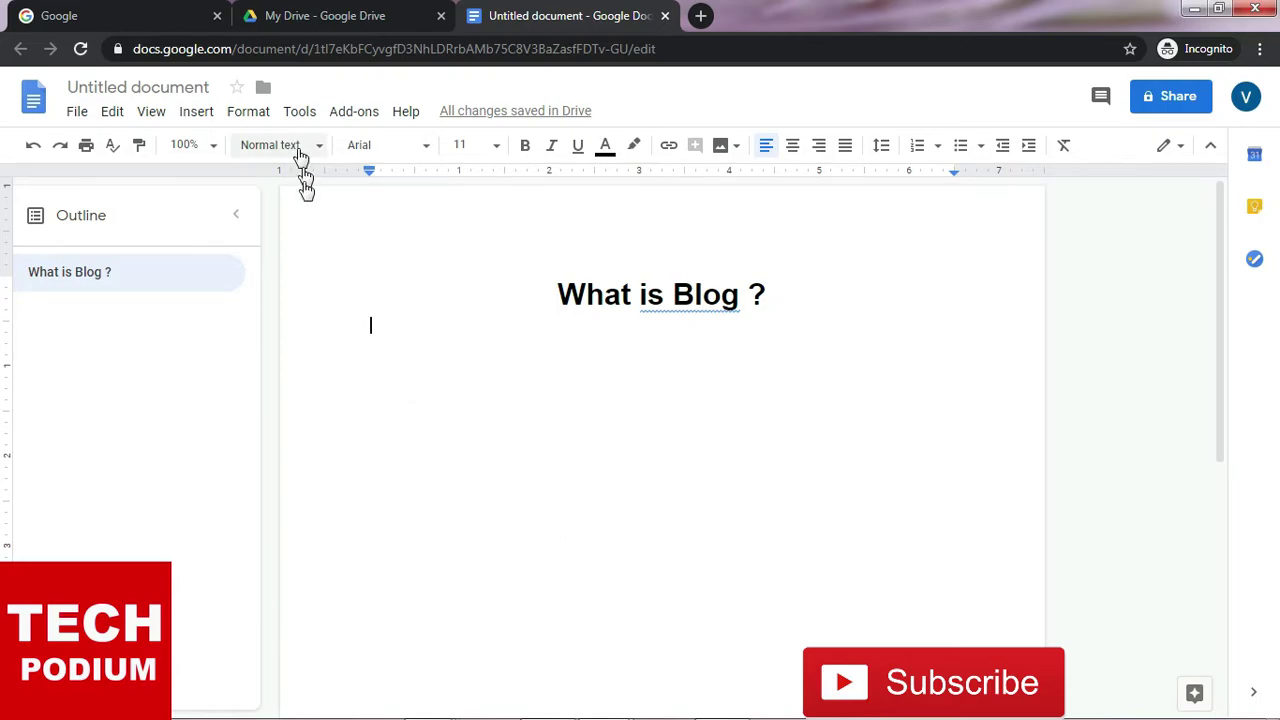
pyautogui.click(302, 113)
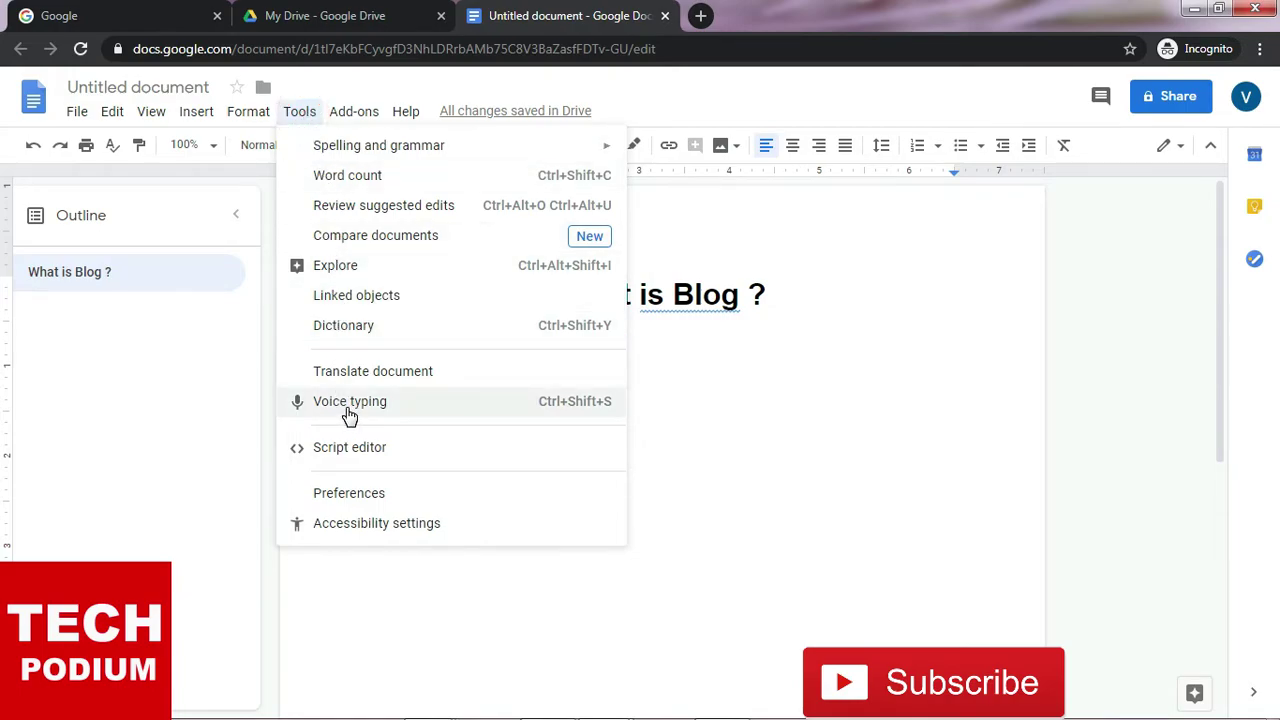
# Step: Turn on voice typing so the English (US) dictation panel appears beside the document
pyautogui.click(347, 405)
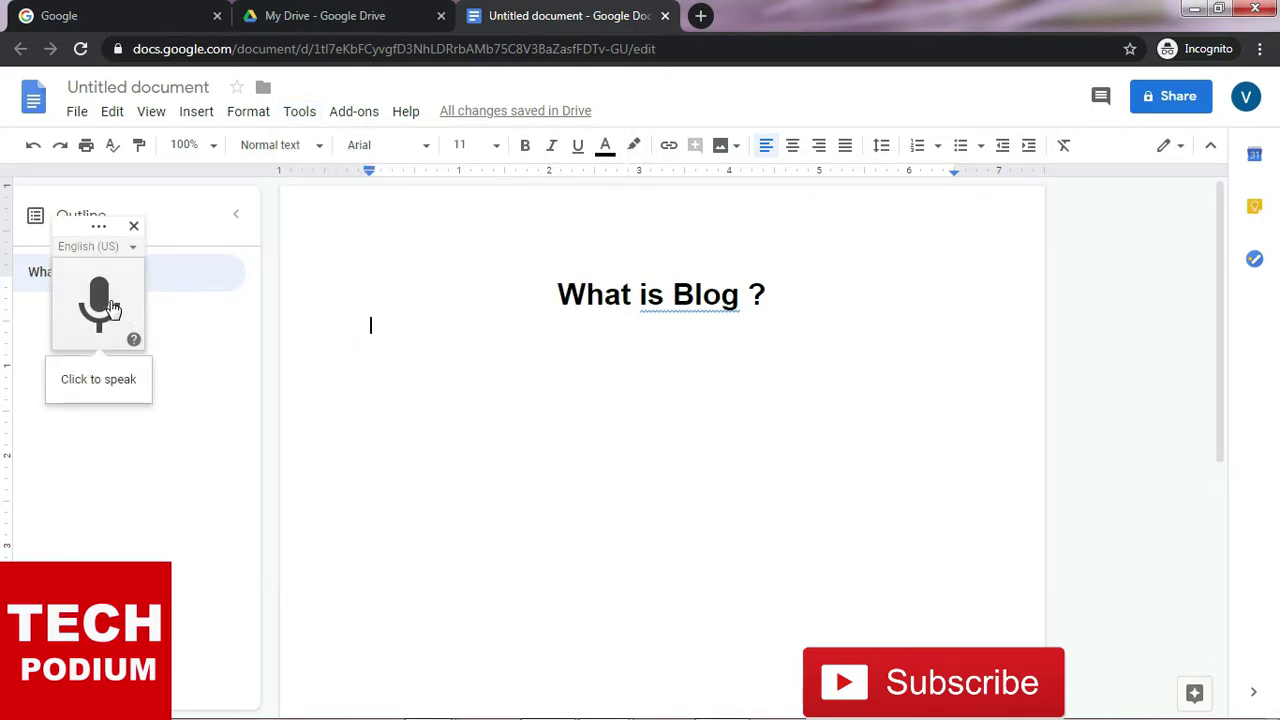
pyautogui.click(303, 115)
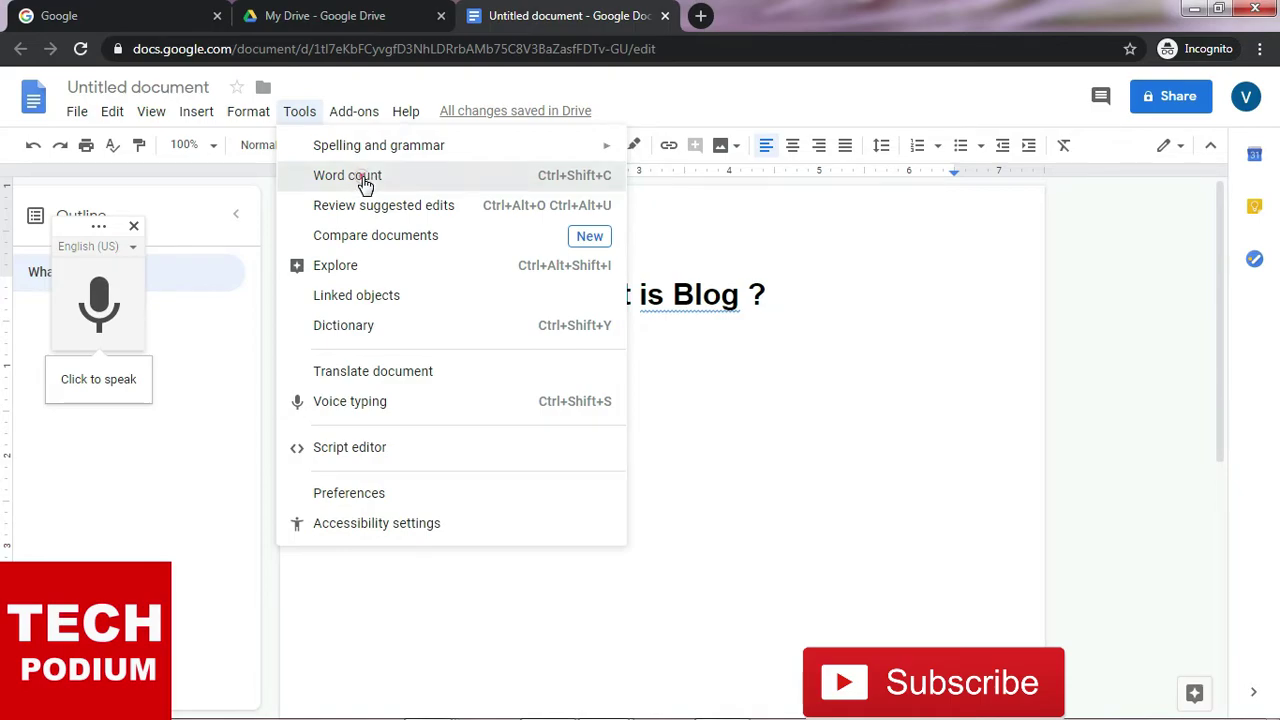
# Step: Enable 'Display word count while typing' in the Word count dialog and confirm
pyautogui.click(365, 180)
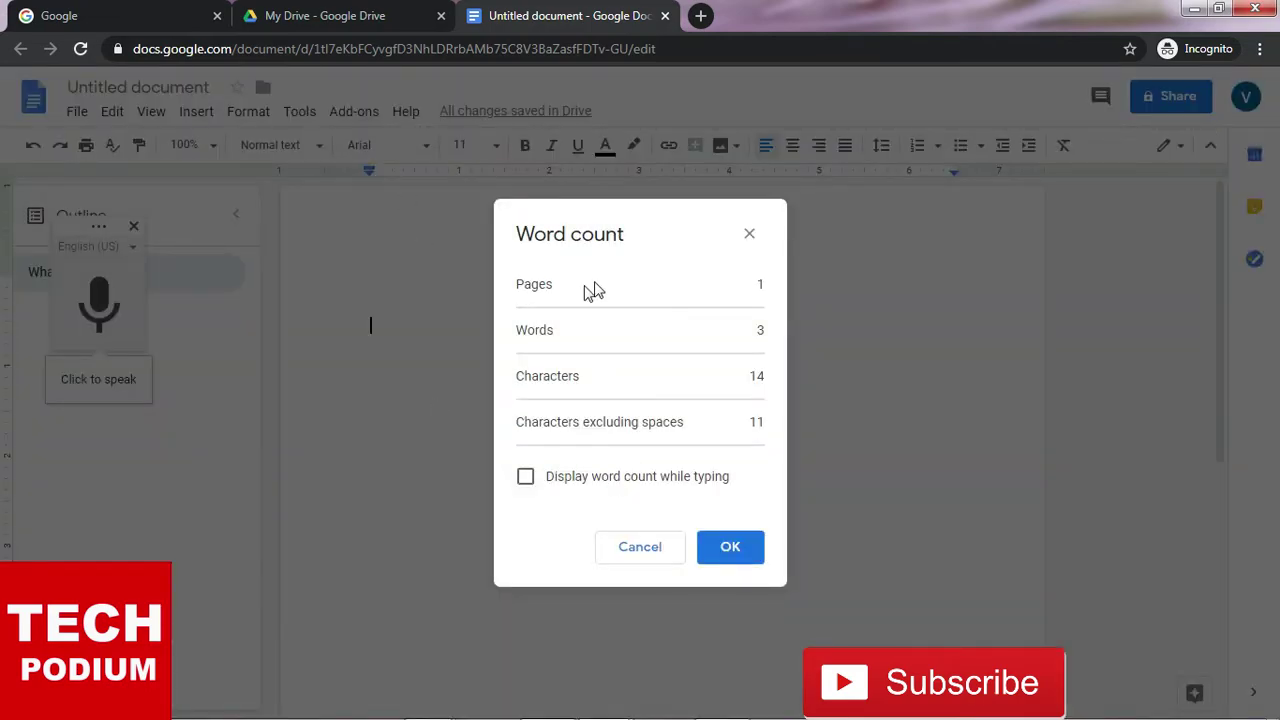
pyautogui.click(524, 476)
pyautogui.click(728, 549)
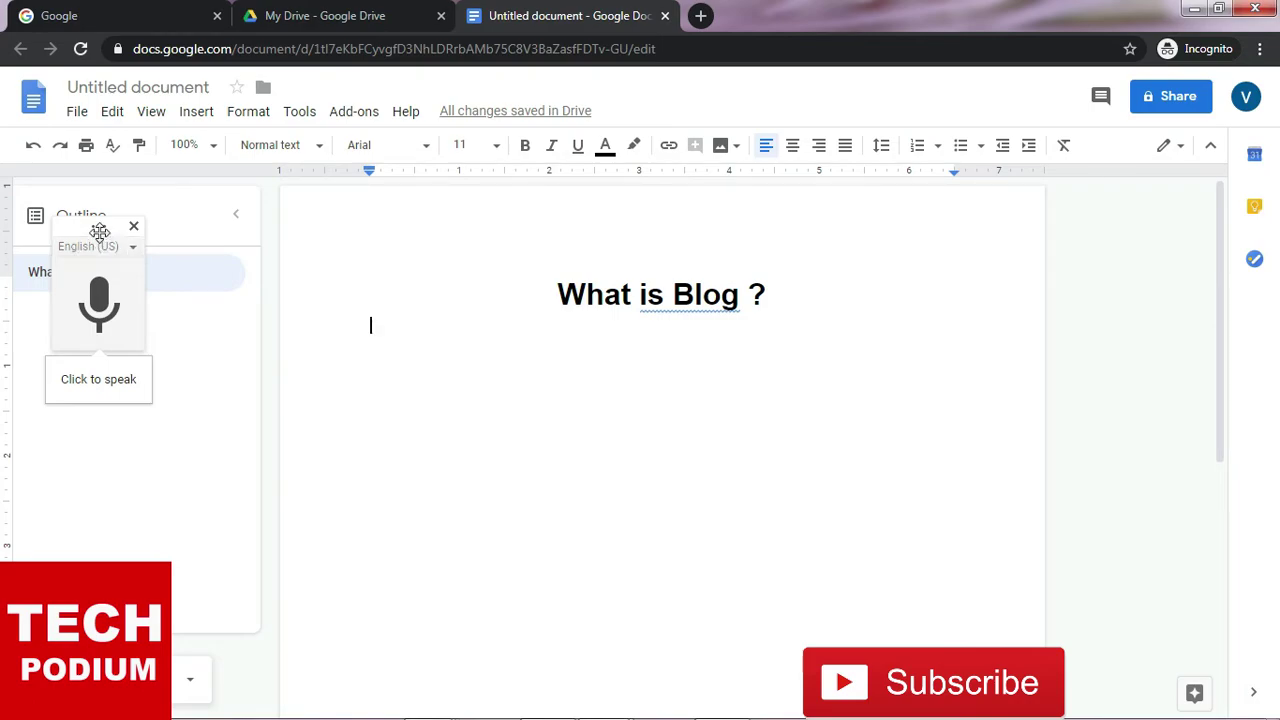
pyautogui.click(134, 250)
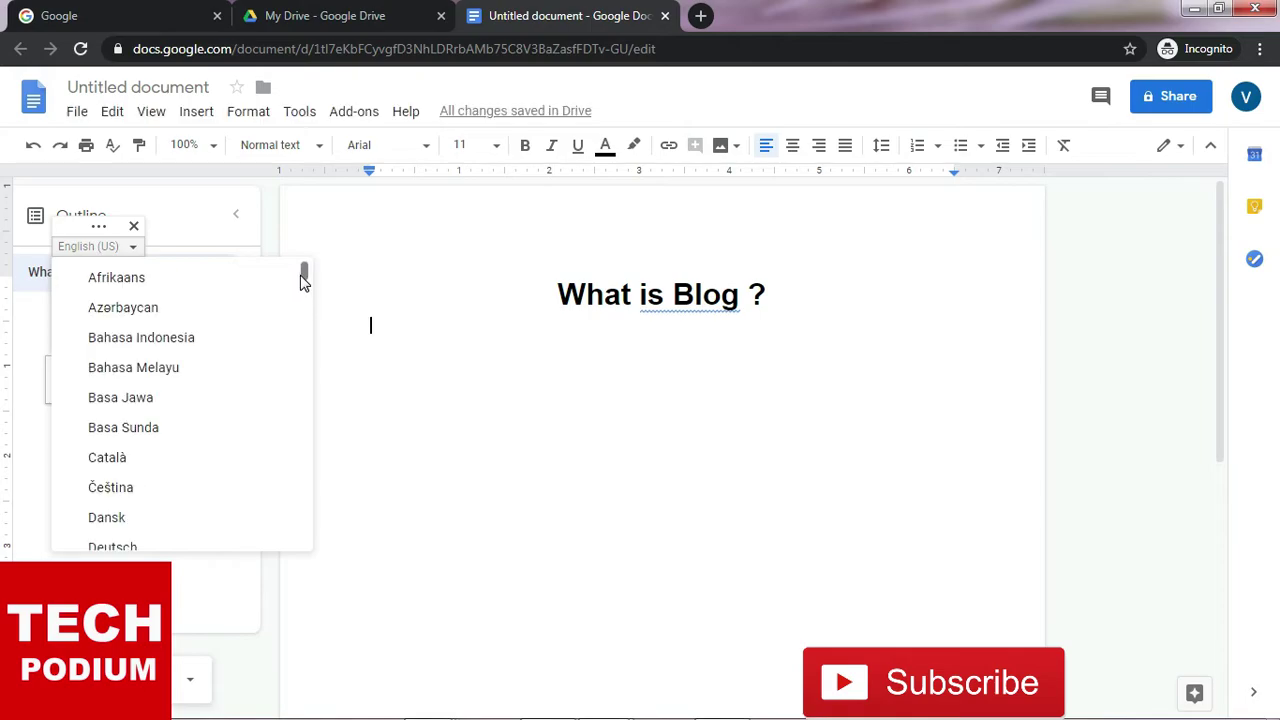
pyautogui.moveTo(308, 275); pyautogui.dragTo(306, 326)
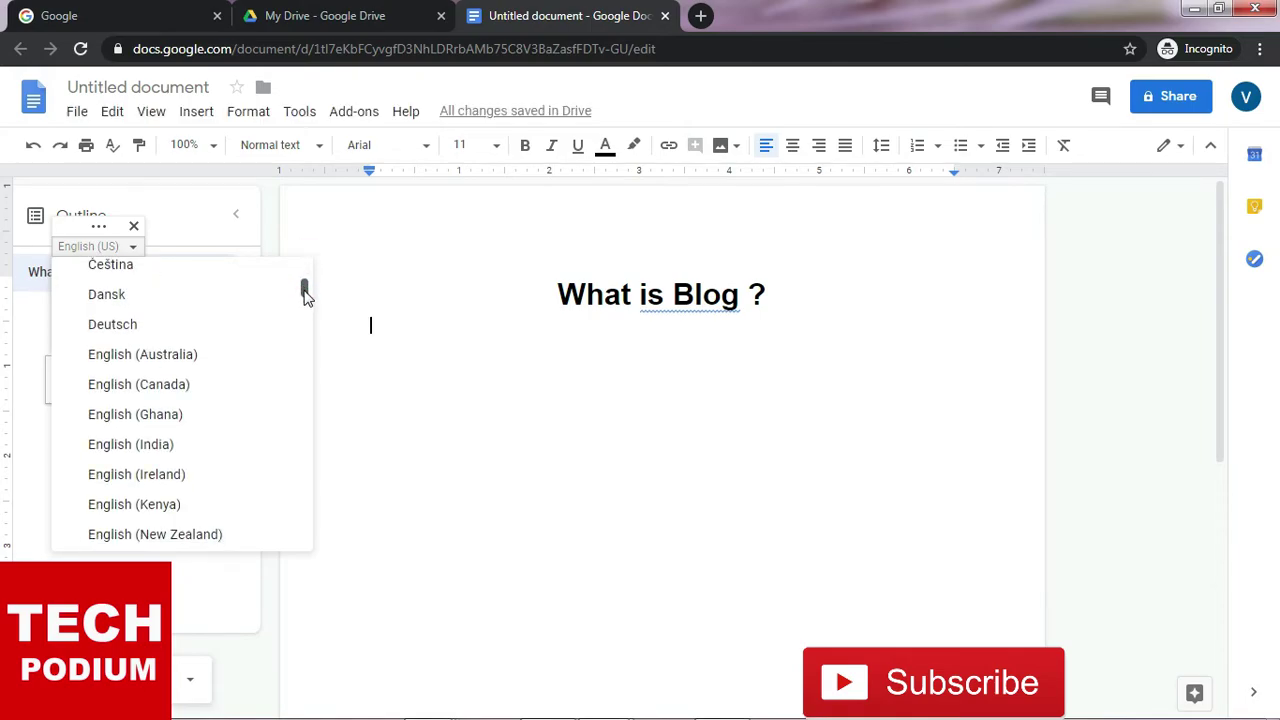
pyautogui.moveTo(306, 326)
pyautogui.mouseDown()
pyautogui.moveTo(309, 495)
pyautogui.moveTo(306, 257)
pyautogui.mouseUp()
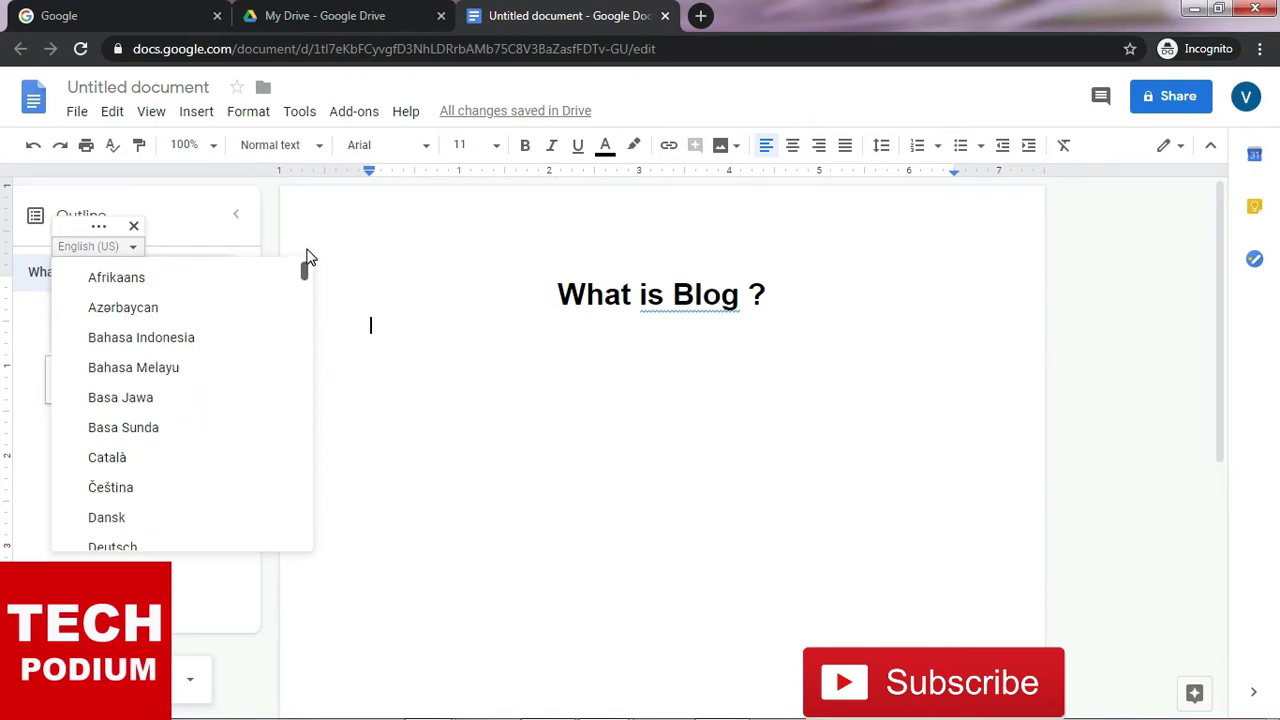
pyautogui.click(122, 247)
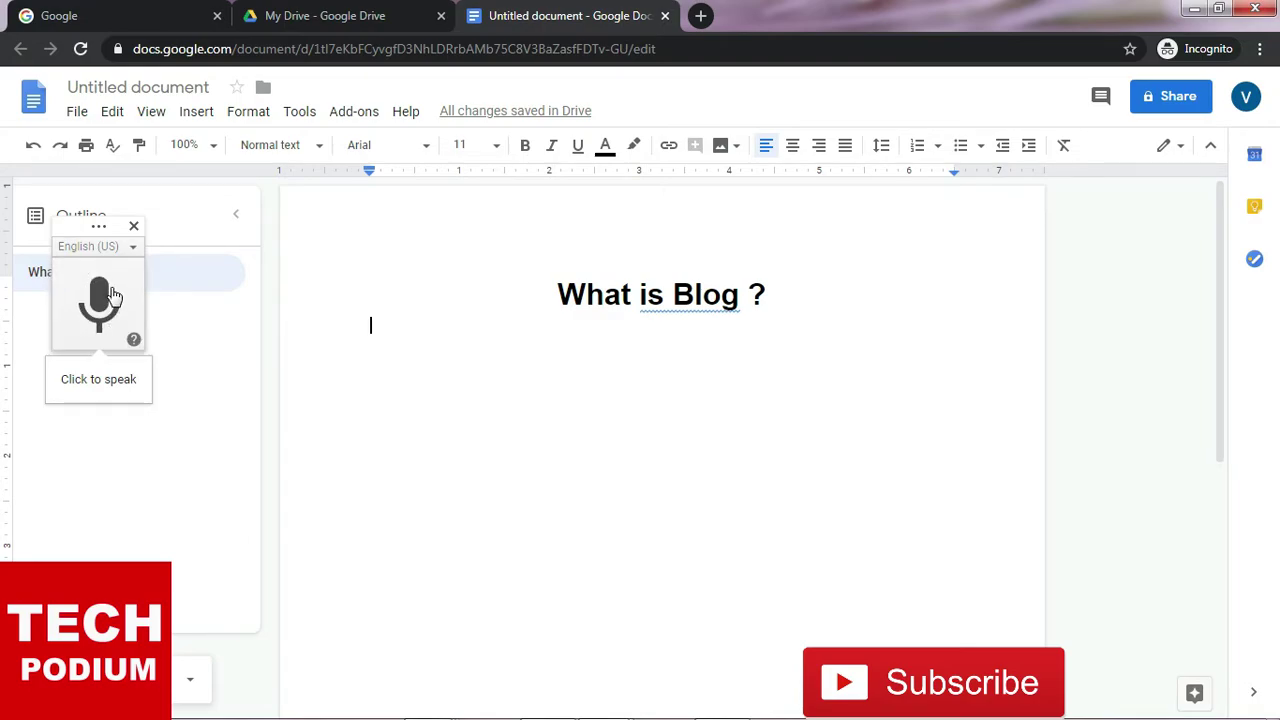
# Step: Allow microphone access and dictate a long Romanized Hindi paragraph under the title
pyautogui.click(113, 295)
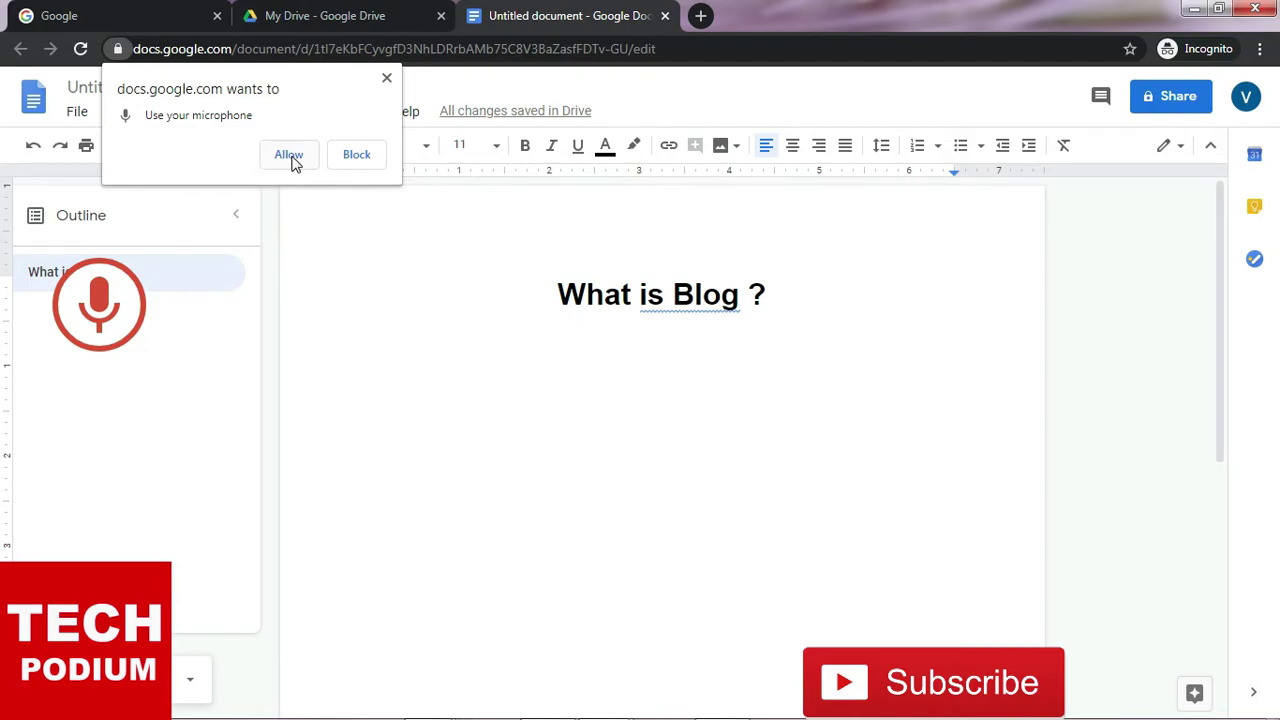
pyautogui.click(289, 156)
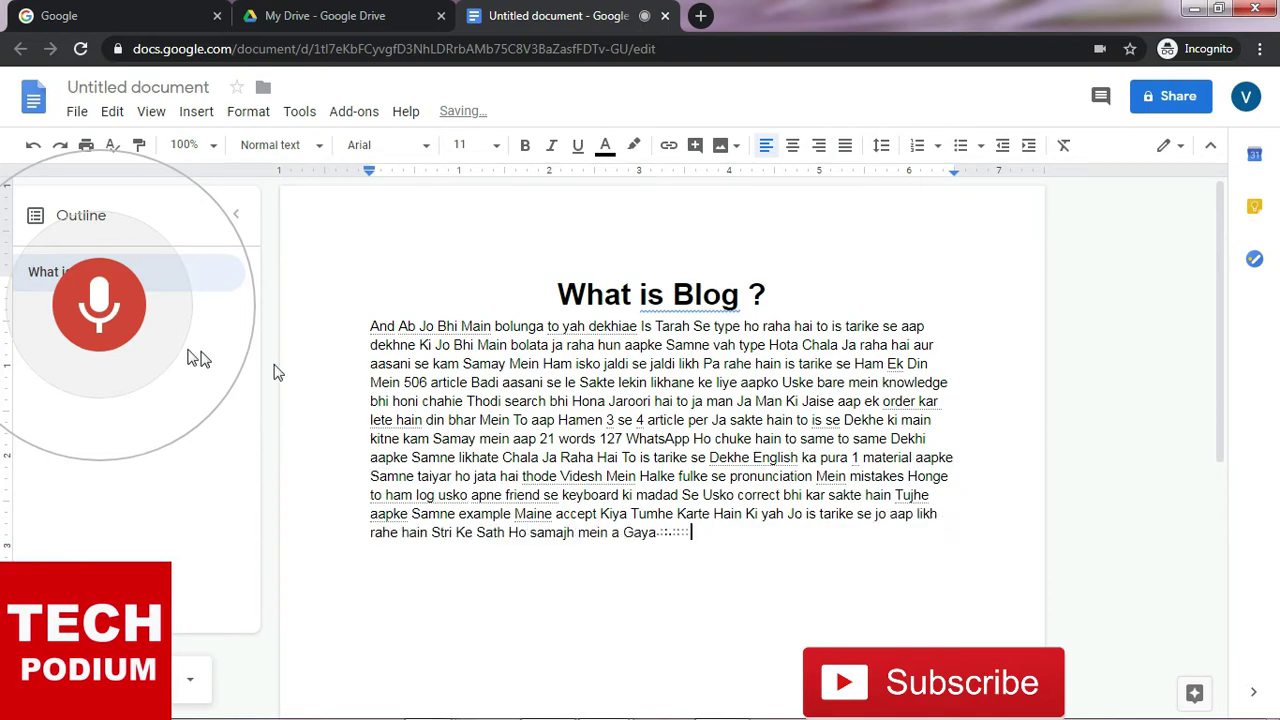
pyautogui.click(126, 329)
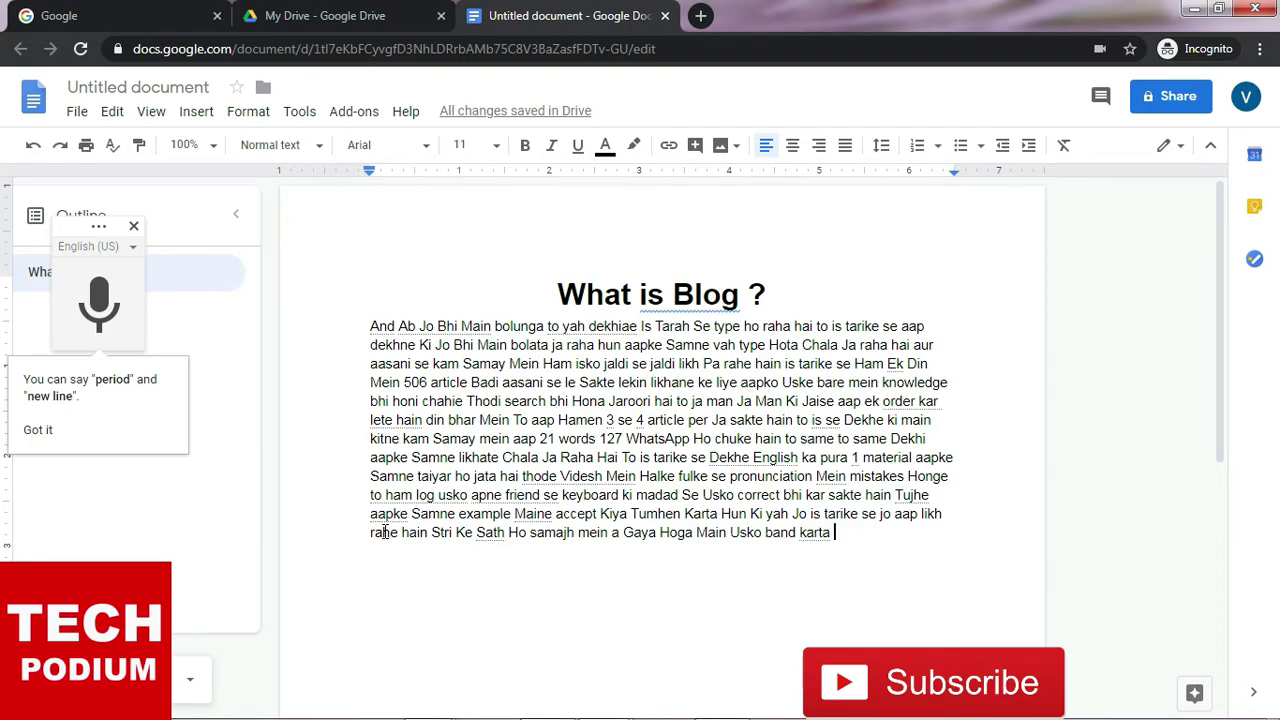
# Step: Start a new line and switch the voice typing language to हिन्दी (Hindi)
pyautogui.press('Return')
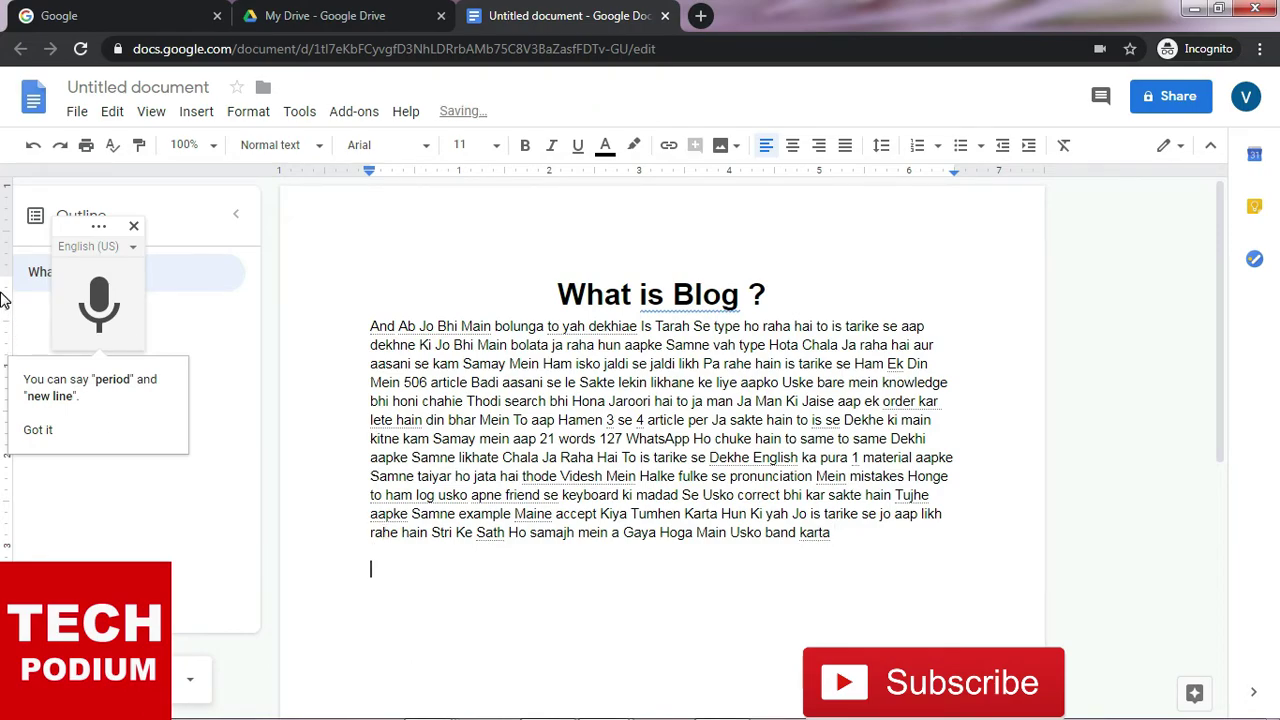
pyautogui.click(106, 249)
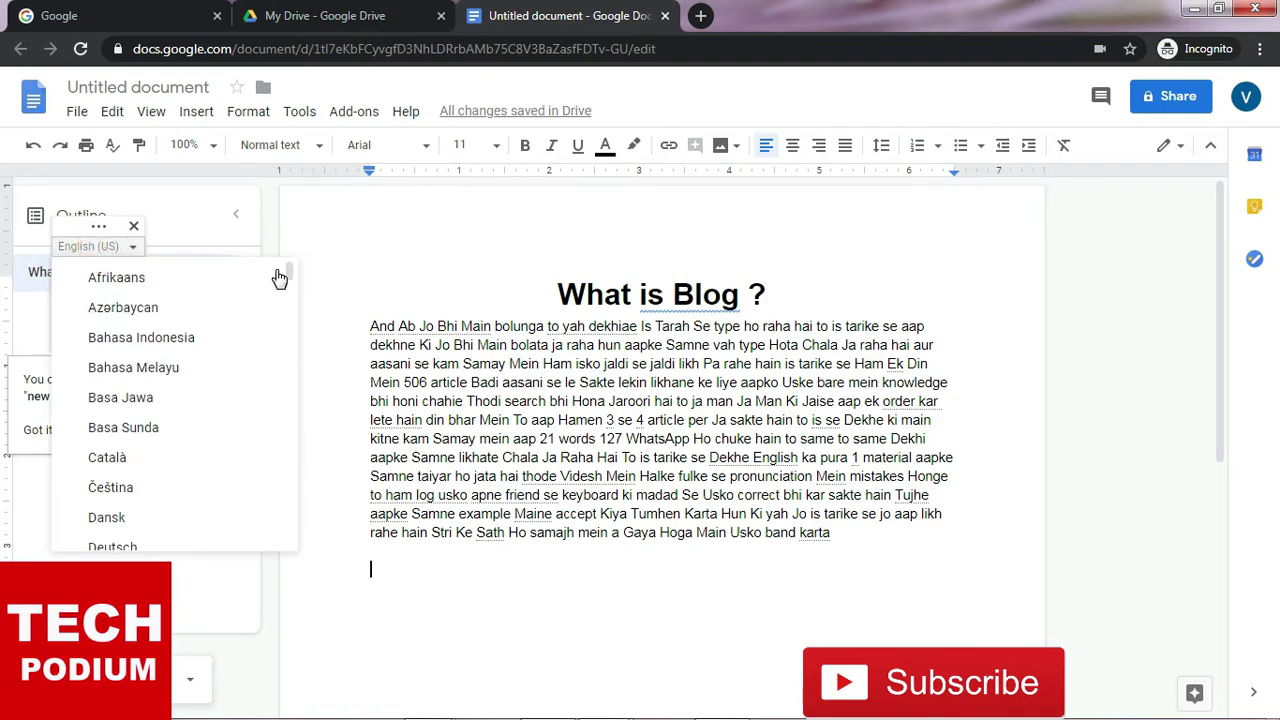
pyautogui.moveTo(303, 272); pyautogui.dragTo(306, 489)
pyautogui.click(108, 522)
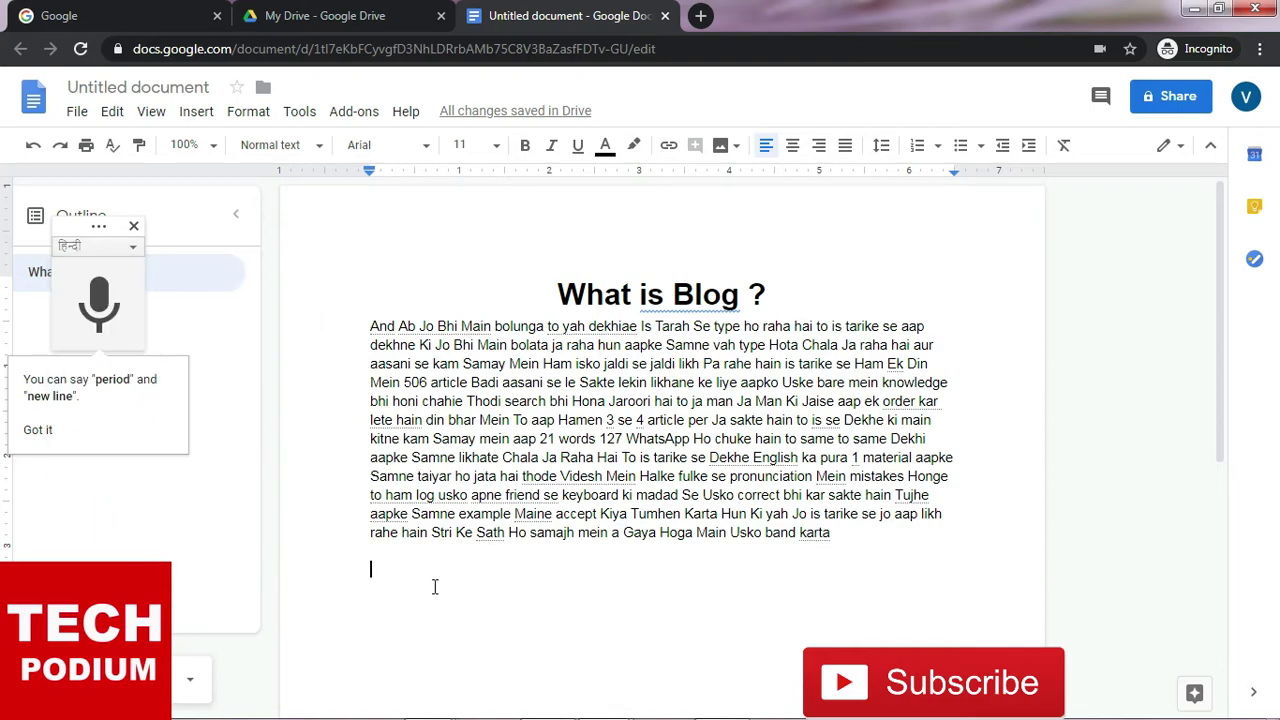
# Step: Voice-type a long Devanagari Hindi paragraph below the Romanized one
pyautogui.click(100, 297)
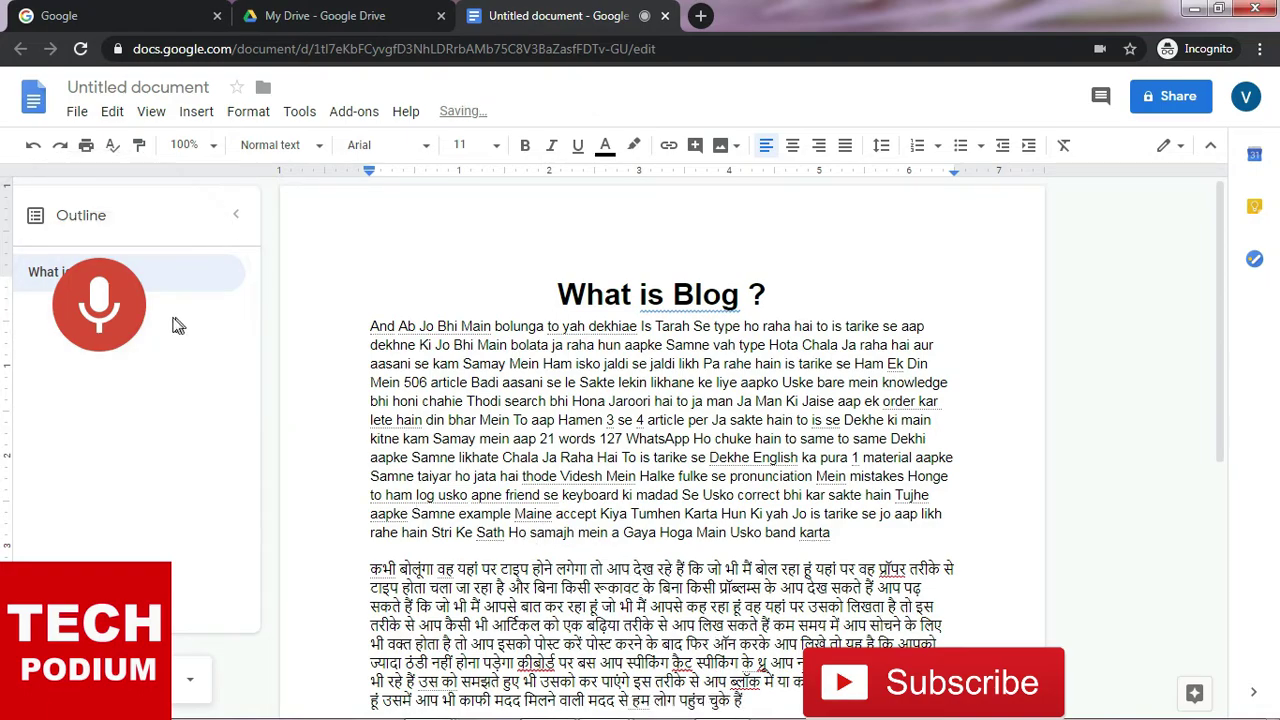
pyautogui.click(98, 300)
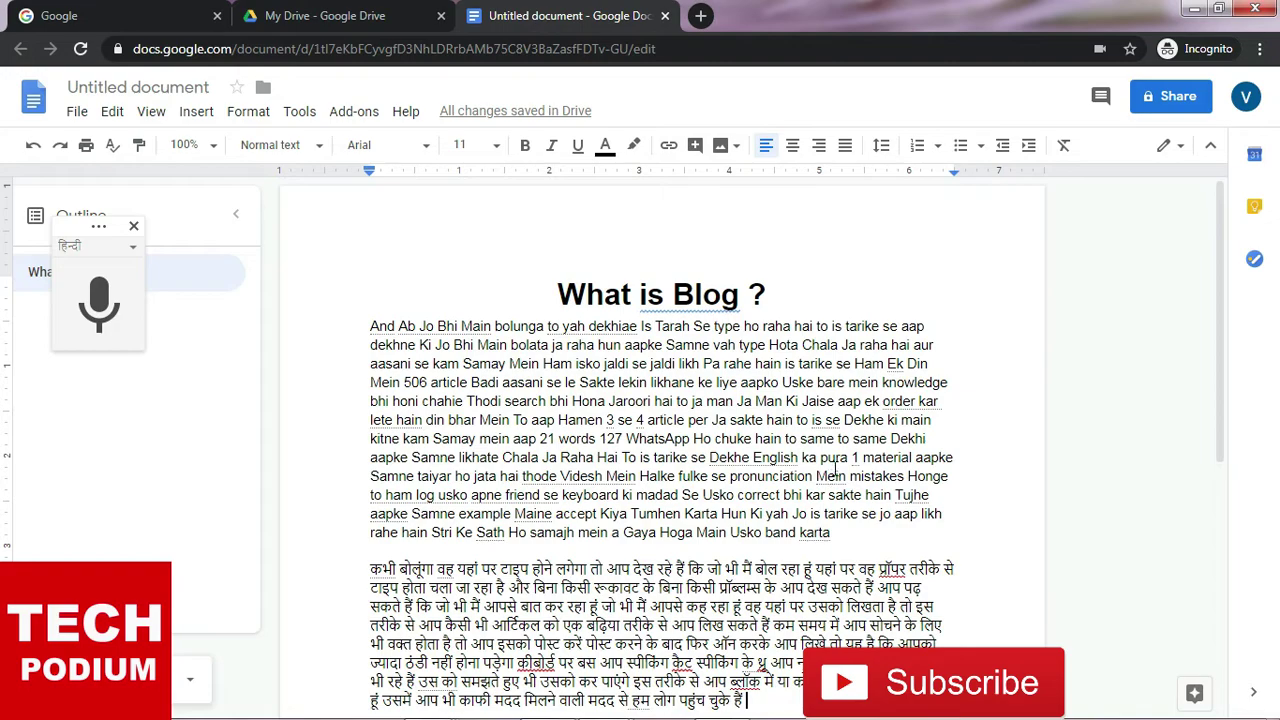
pyautogui.click(1222, 352)
pyautogui.moveTo(1222, 352); pyautogui.dragTo(1224, 384)
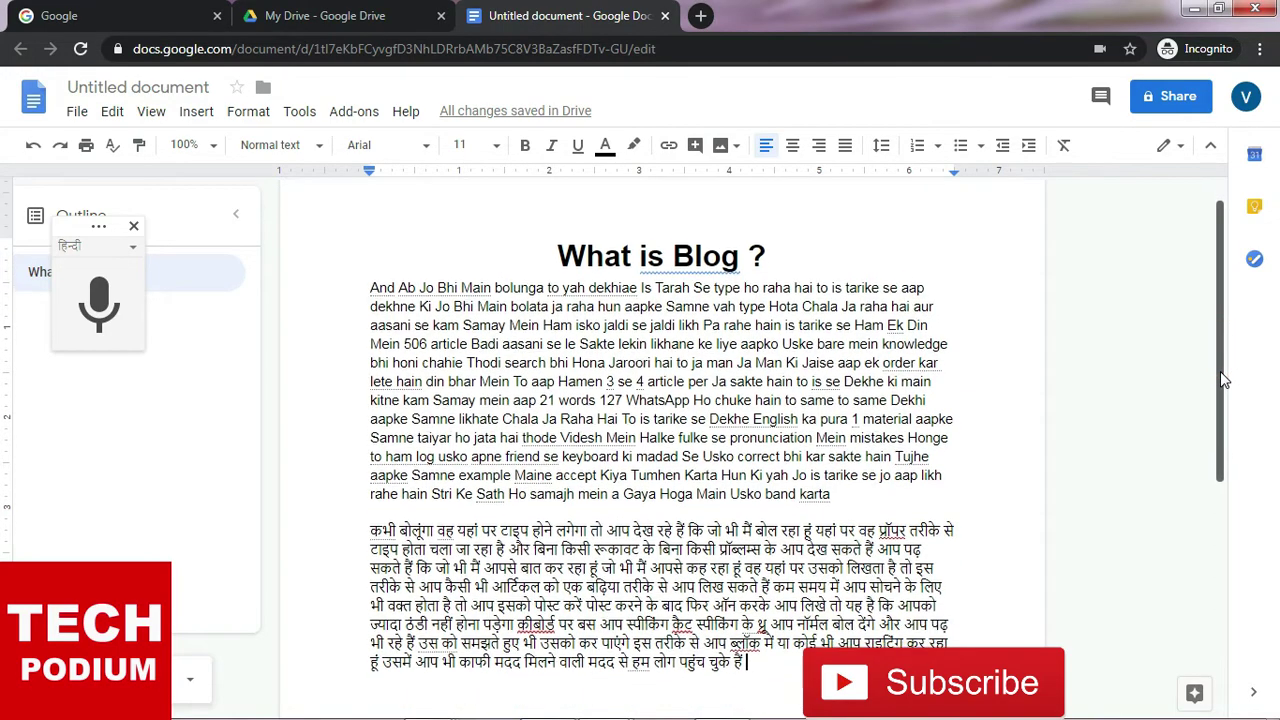
# Step: Insert a new line reading 'Hindi Title' between the English and Hindi paragraphs
pyautogui.click(379, 485)
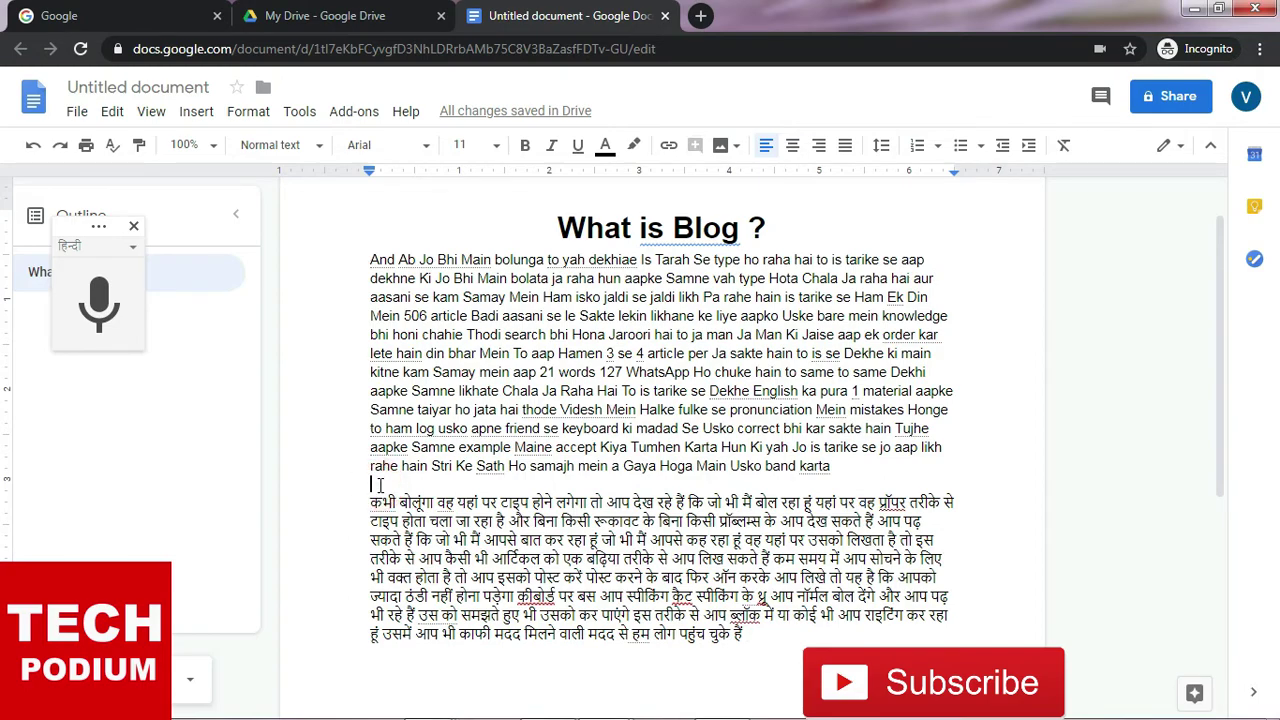
pyautogui.click(318, 150)
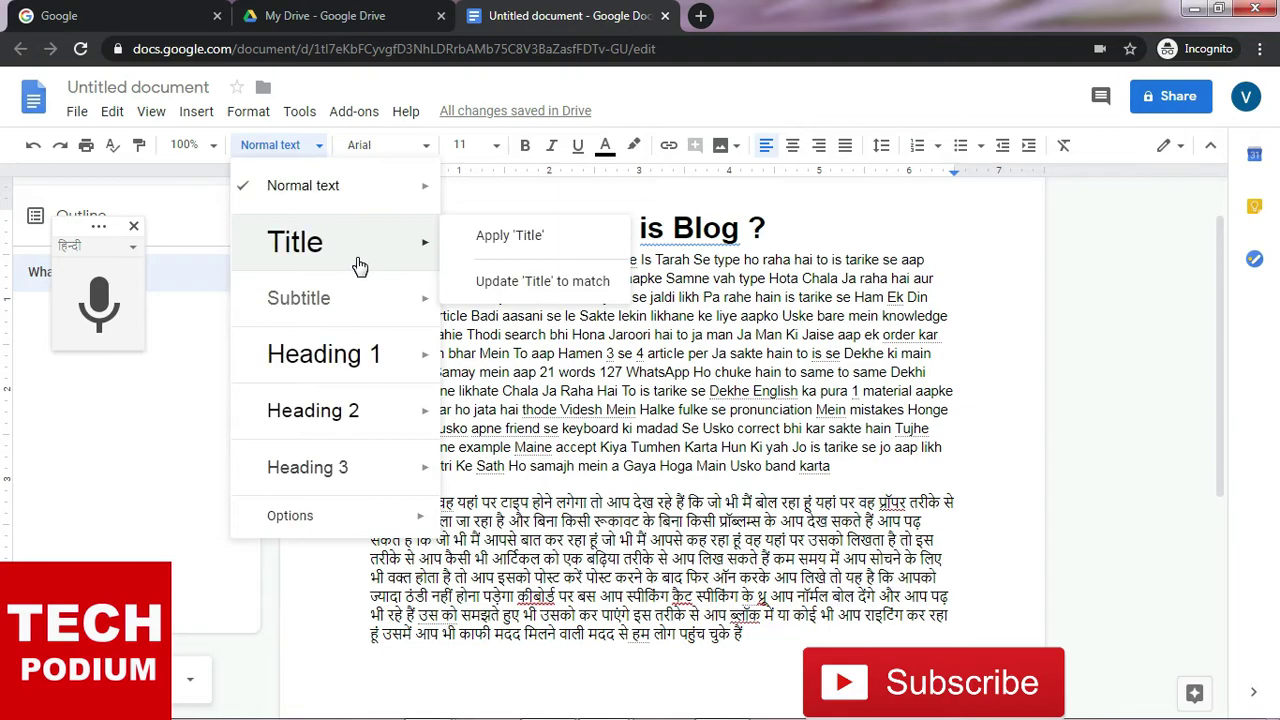
pyautogui.click(636, 362)
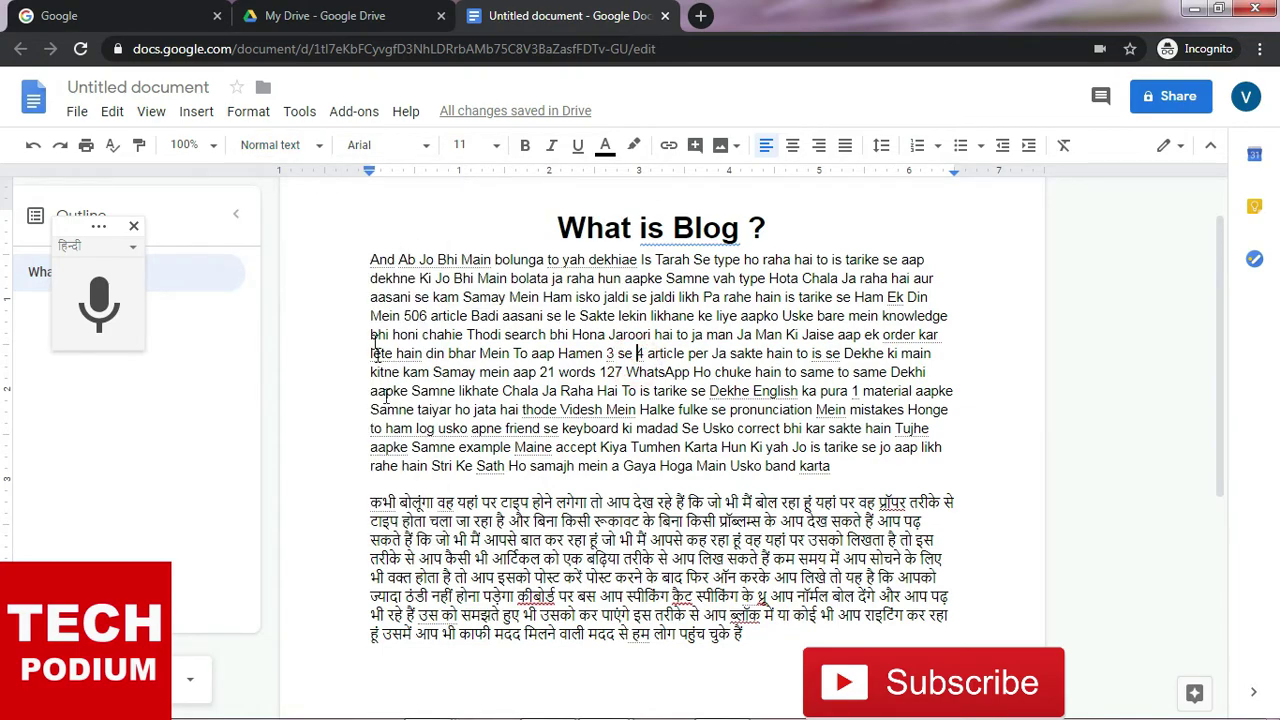
pyautogui.click(372, 483)
pyautogui.press('Return')
pyautogui.write('Hindi Title')
pyautogui.press('Return')
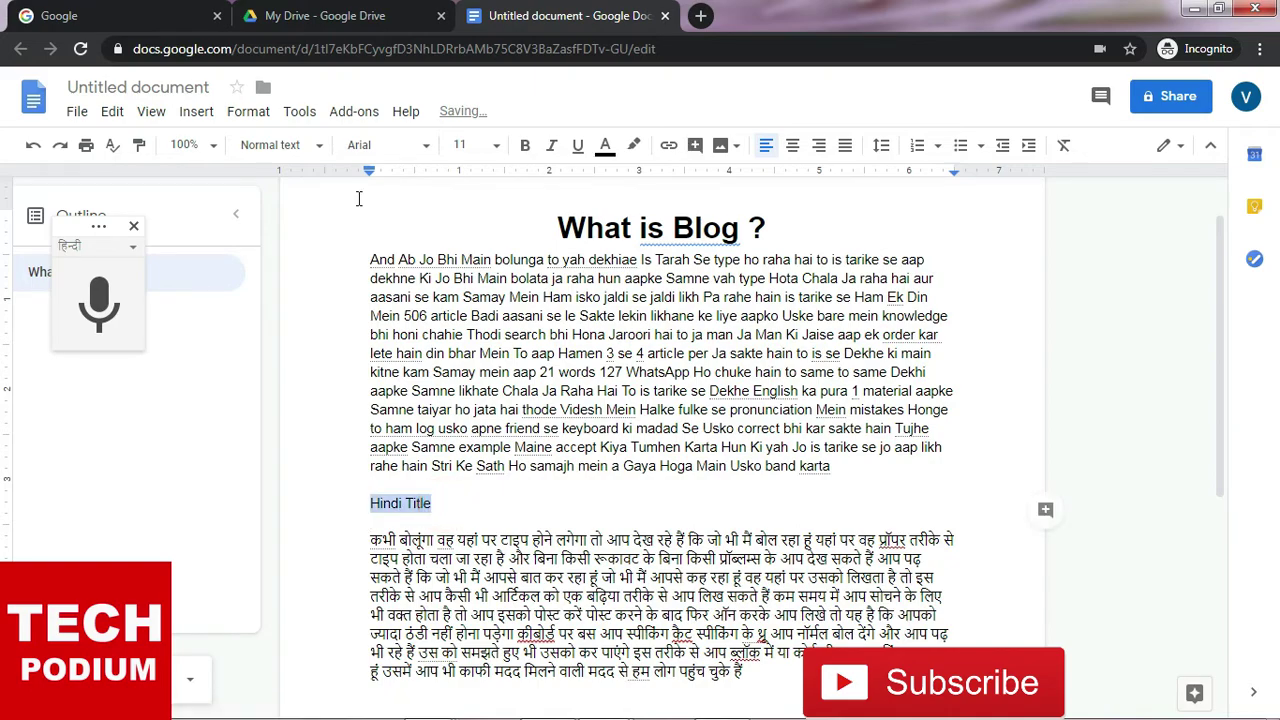
# Step: Apply the Title style to the 'Hindi Title' line, briefly browse heading styles, then open Tools
pyautogui.click(312, 150)
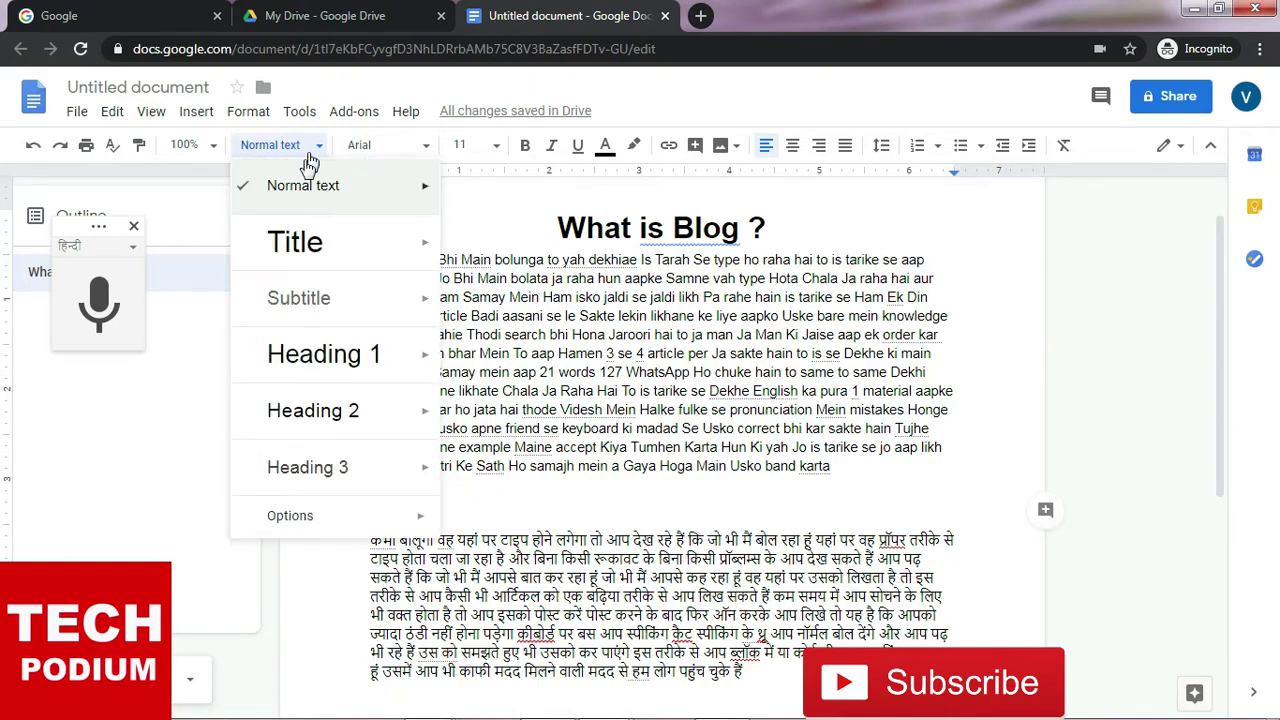
pyautogui.click(294, 241)
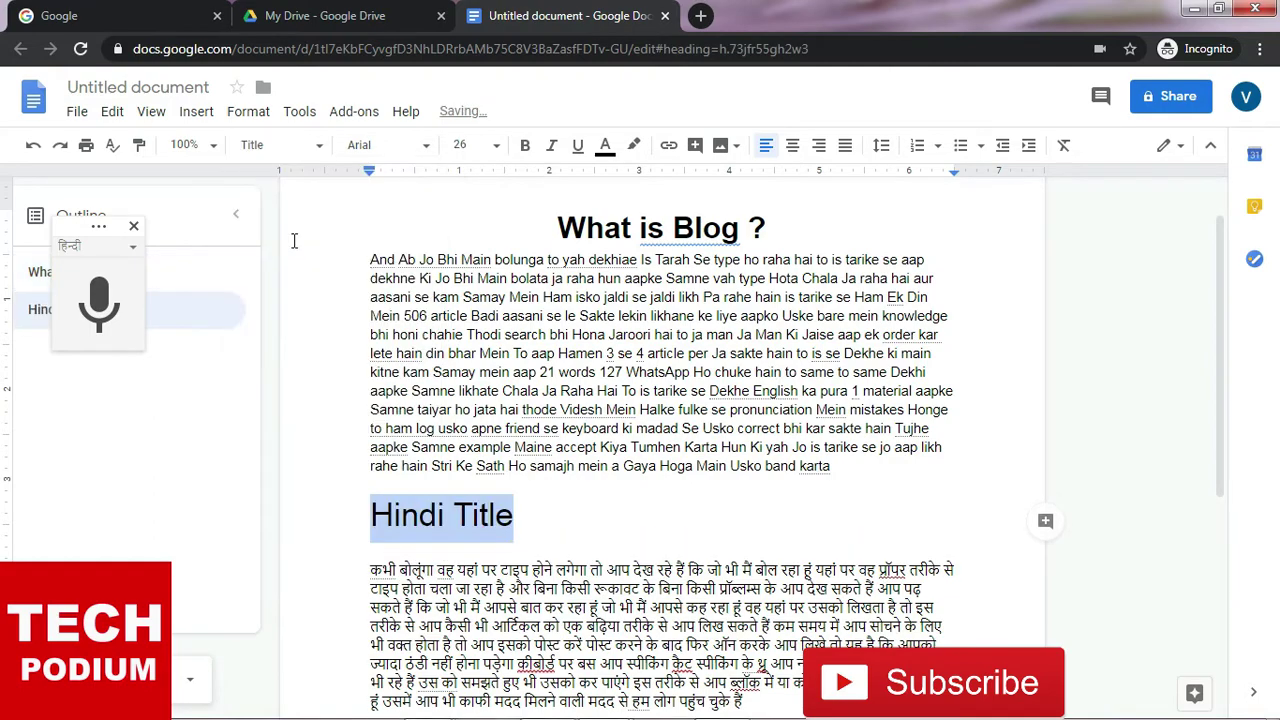
pyautogui.click(311, 152)
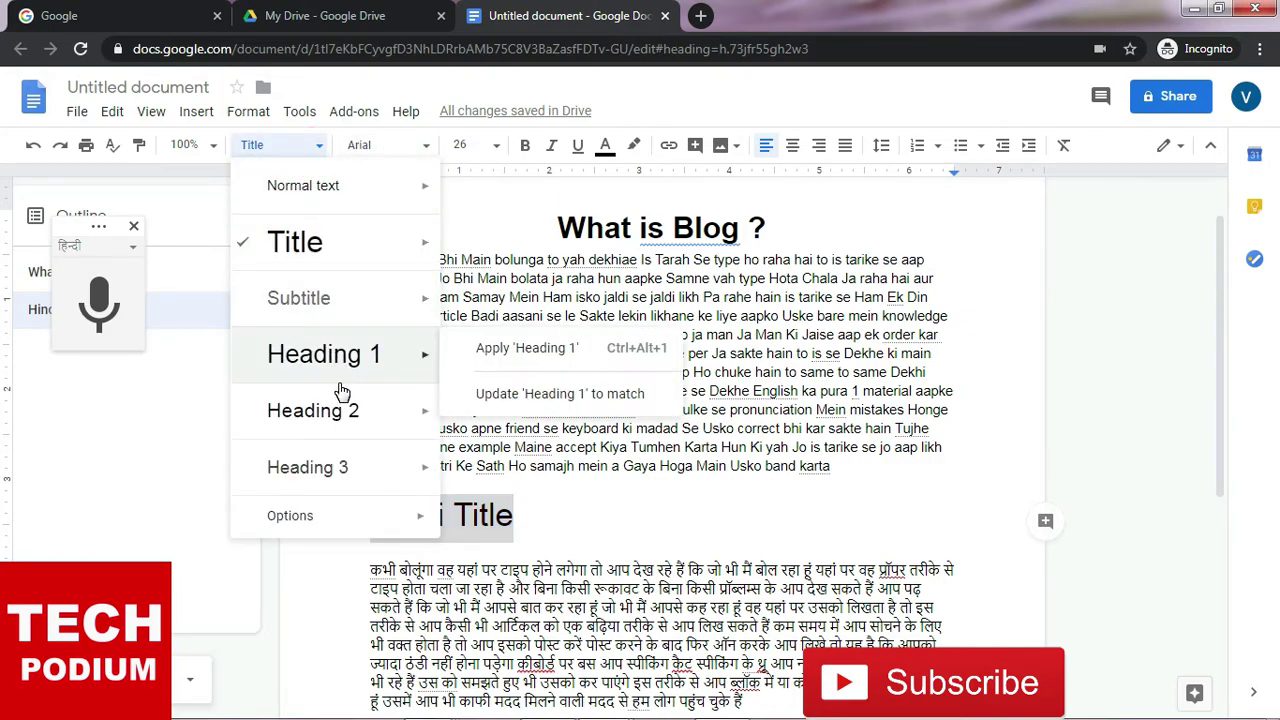
pyautogui.moveTo(366, 358)
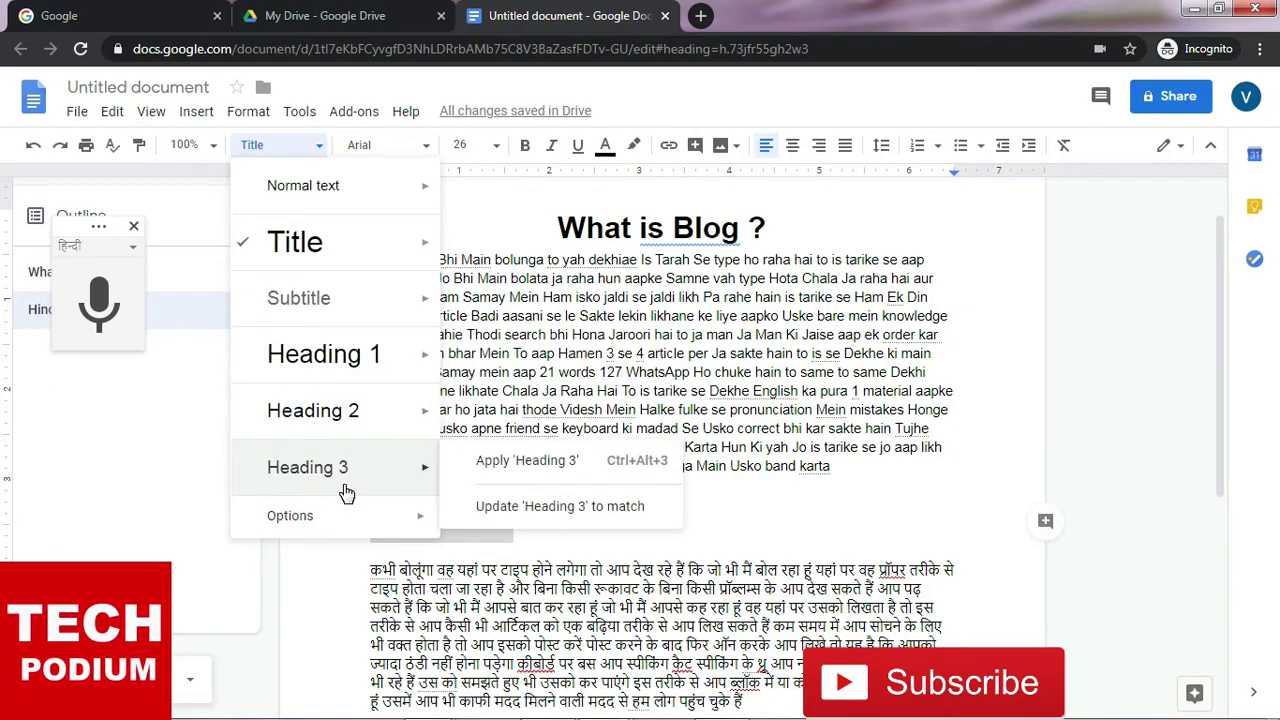
pyautogui.moveTo(346, 468)
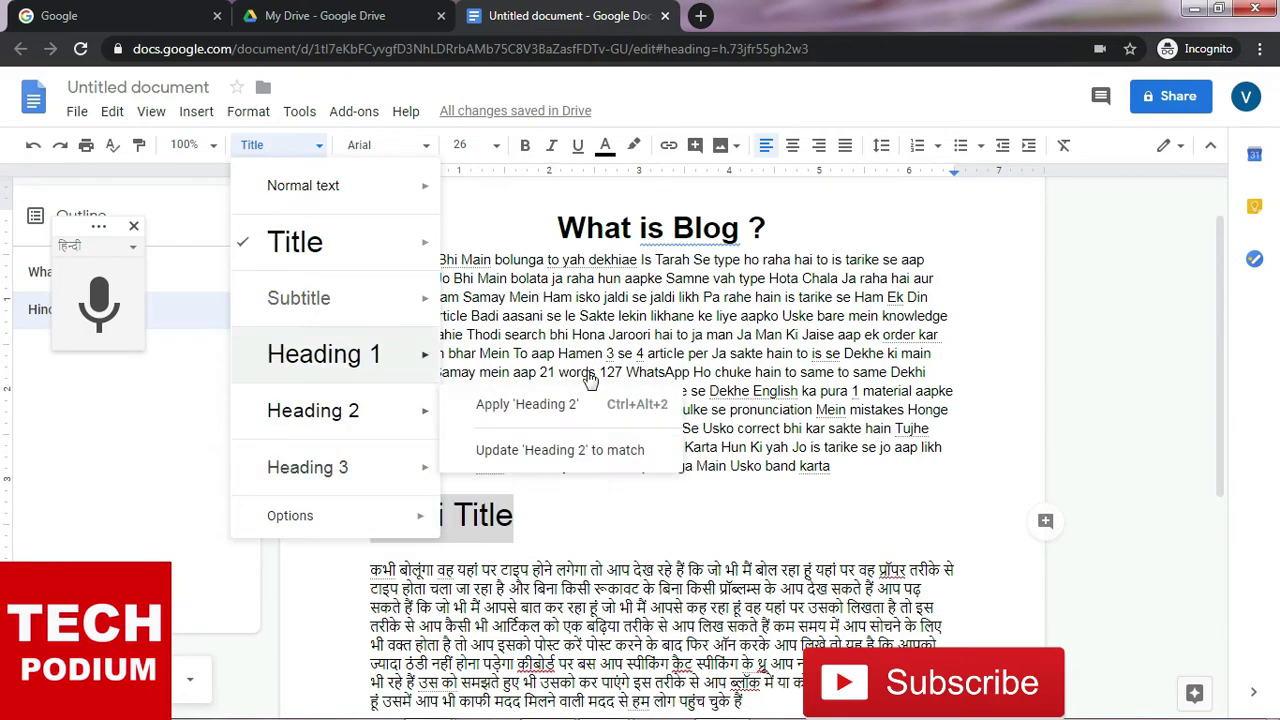
pyautogui.click(591, 517)
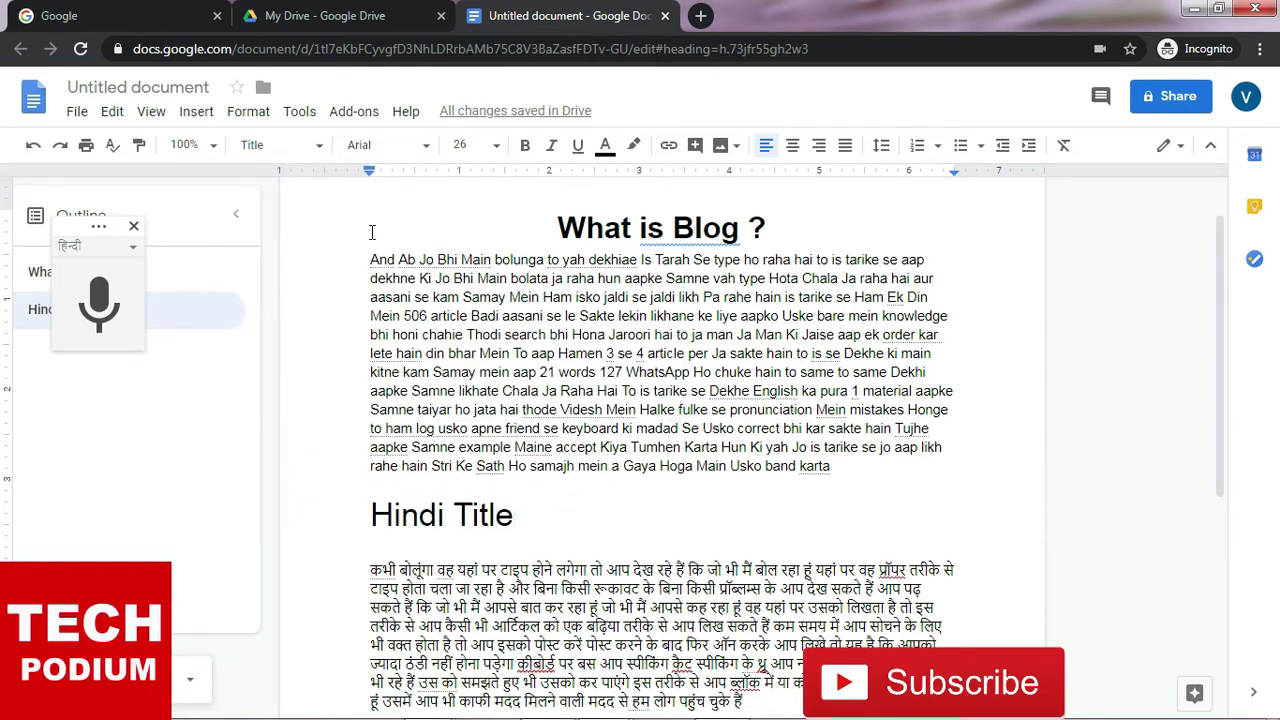
pyautogui.click(302, 113)
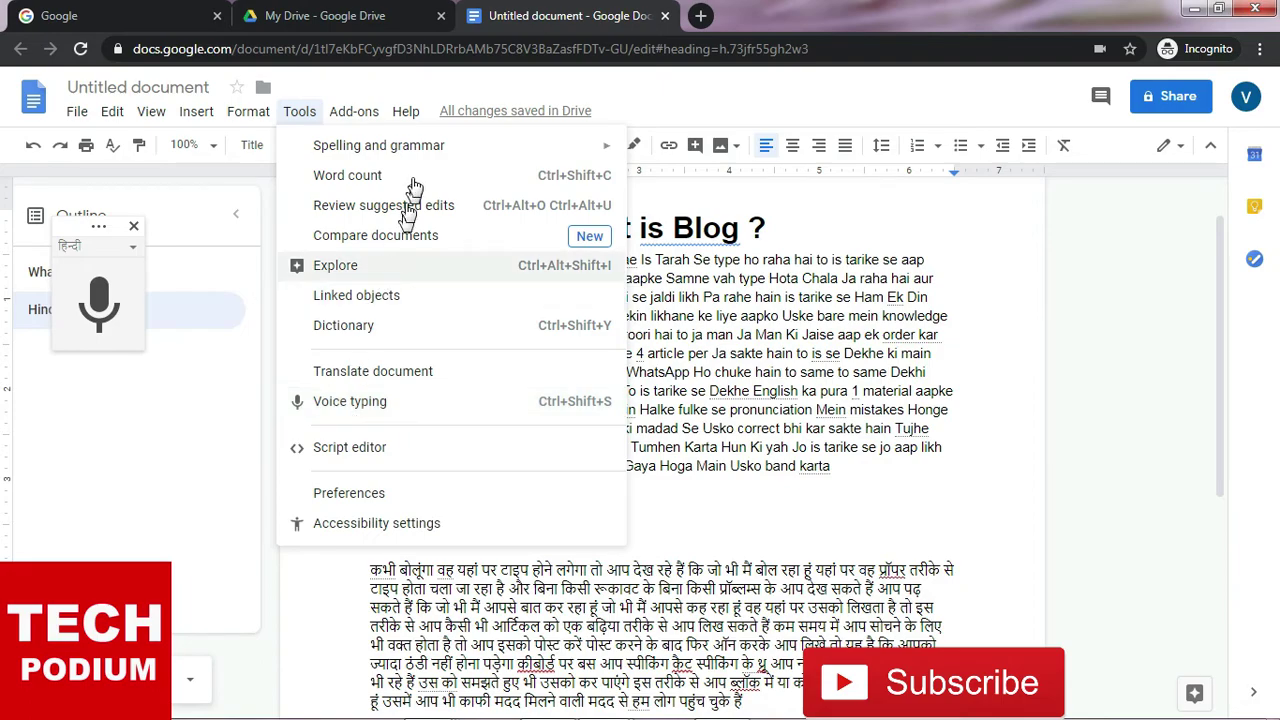
# Step: Dismiss the Tools menu and put the cursor back in the Devanagari Hindi paragraph
pyautogui.moveTo(418, 158)
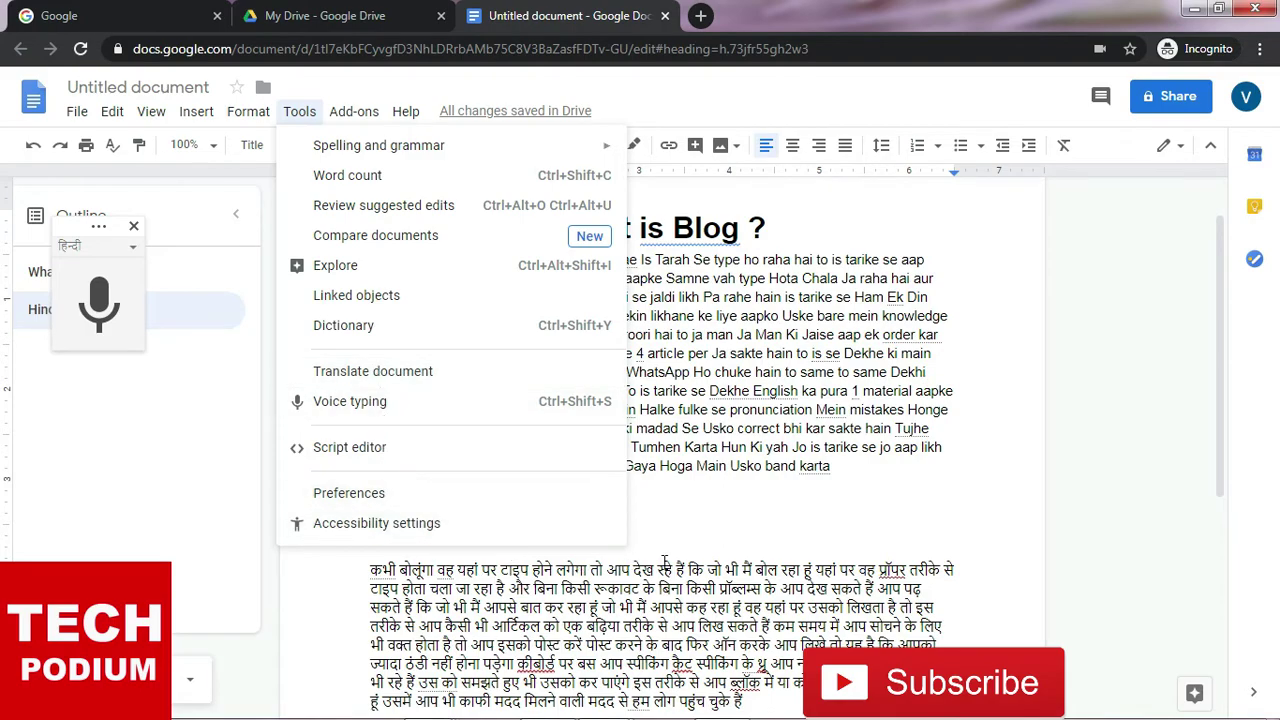
pyautogui.click(760, 705)
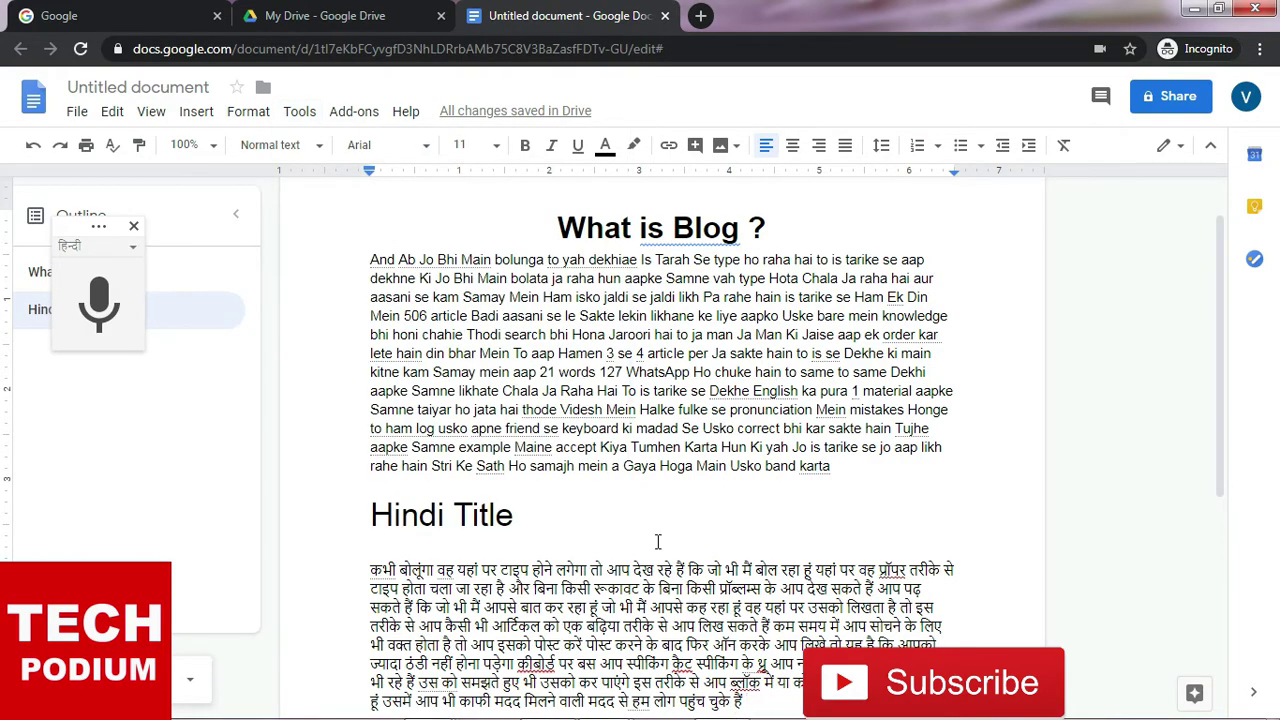